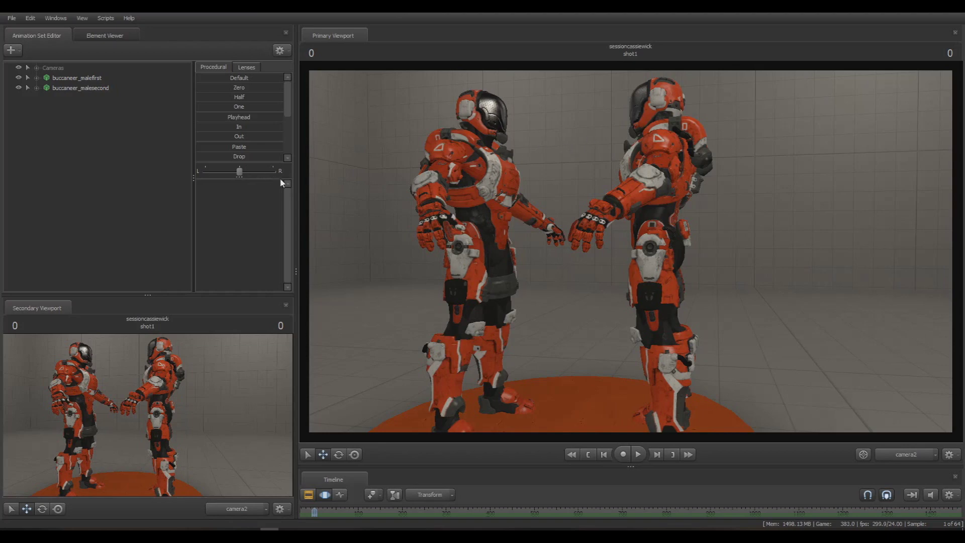
Examine the two buccaneer models facing each other, from full body to close views of both helmets
{"action": "left_click_drag", "start_coordinate": [632, 252], "coordinate": [546, 257]}
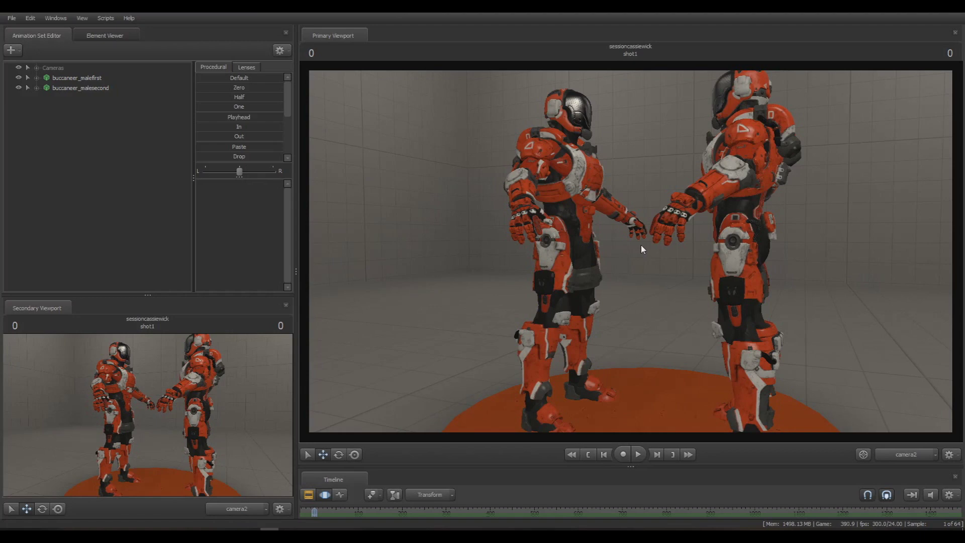
{"action": "left_click_drag", "start_coordinate": [642, 245], "coordinate": [628, 199]}
{"action": "key", "text": "w"}
{"action": "key", "text": "w"}
{"action": "key", "text": "s"}
{"action": "key", "text": "w"}
{"action": "left_click_drag", "start_coordinate": [650, 274], "coordinate": [632, 256]}
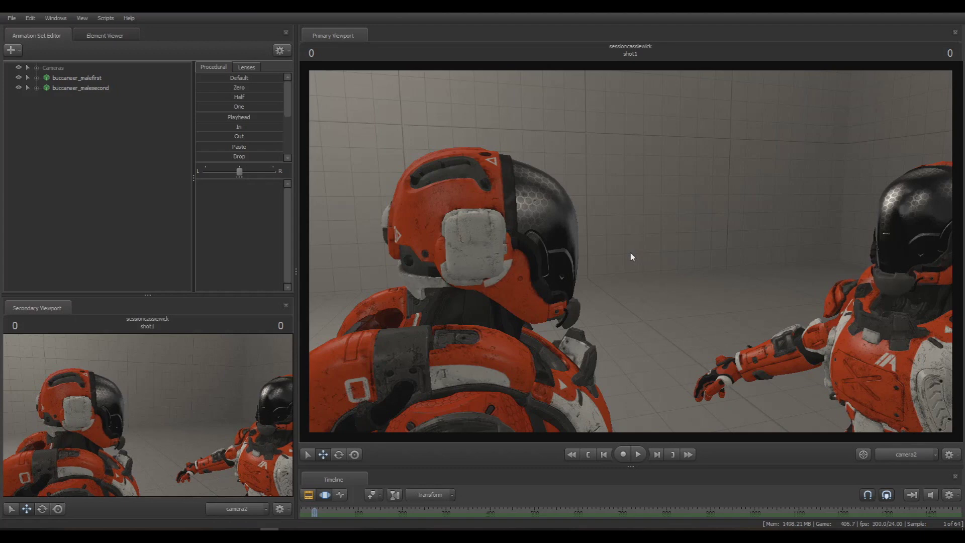
{"action": "left_click_drag", "start_coordinate": [630, 253], "coordinate": [830, 205]}
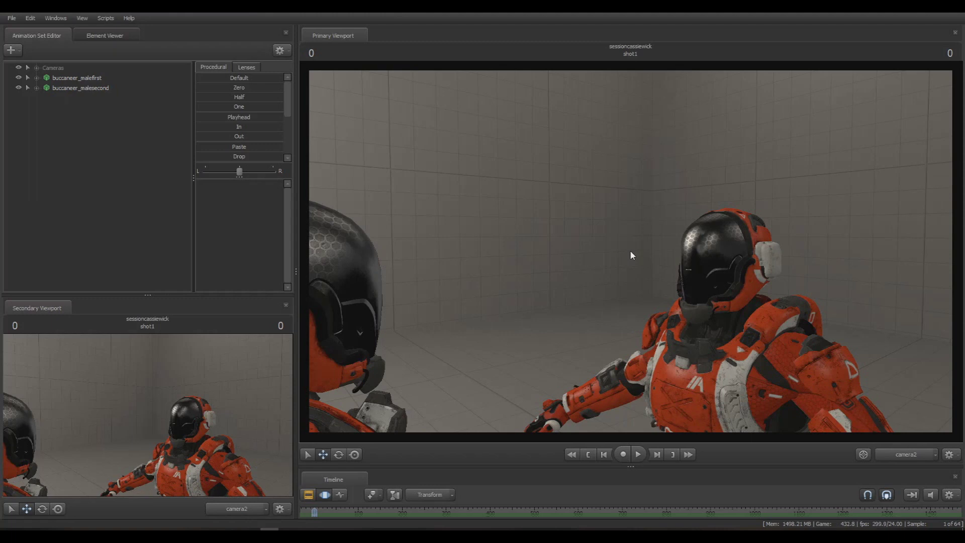
{"action": "left_click_drag", "start_coordinate": [631, 250], "coordinate": [632, 252]}
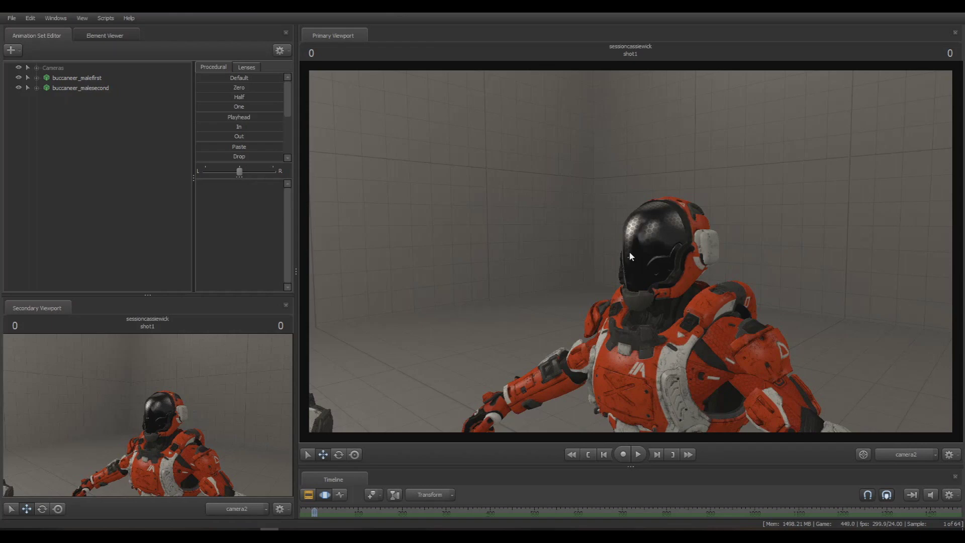
{"action": "left_click_drag", "start_coordinate": [630, 253], "coordinate": [372, 301]}
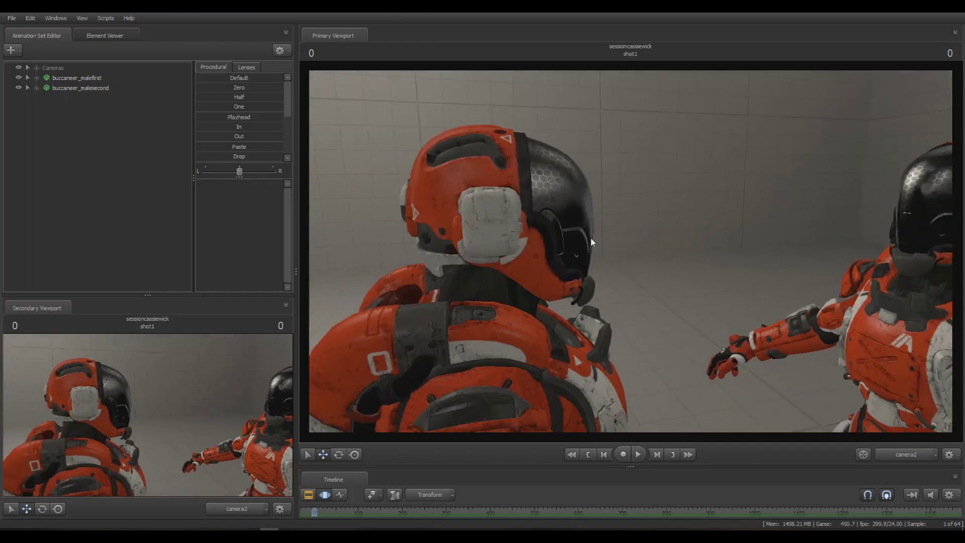
{"action": "left_click_drag", "start_coordinate": [591, 243], "coordinate": [352, 241]}
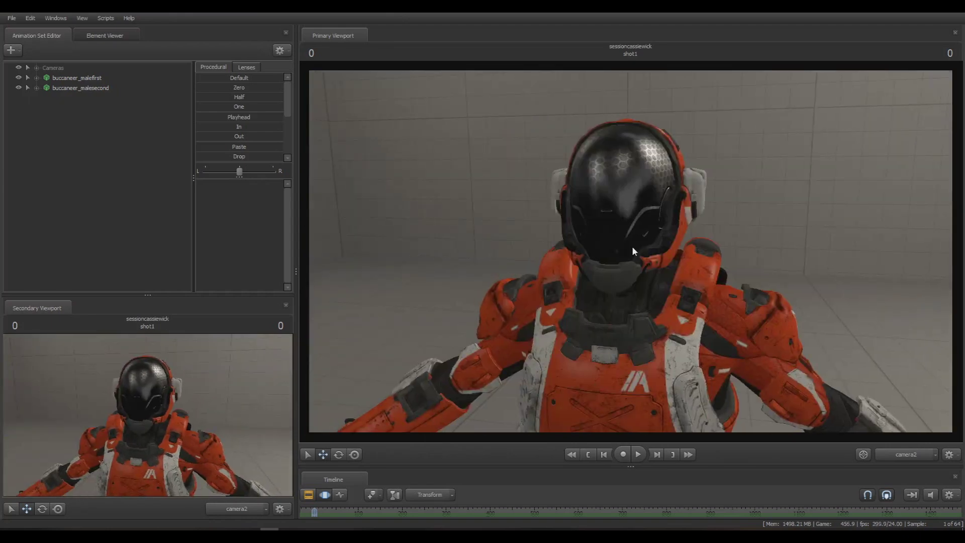
Examine the reflective visor of one buccaneer from the front and at very close range
{"action": "left_click_drag", "start_coordinate": [633, 252], "coordinate": [508, 220]}
{"action": "key", "text": "a"}
{"action": "key", "text": "s"}
{"action": "key", "text": "d"}
{"action": "key", "text": "s"}
{"action": "key", "text": "w"}
{"action": "key", "text": "w"}
{"action": "key", "text": "s"}
{"action": "left_click_drag", "start_coordinate": [714, 187], "coordinate": [598, 212]}
{"action": "key", "text": "w"}
{"action": "key", "text": "w"}
{"action": "key", "text": "s"}
{"action": "key", "text": "w"}
{"action": "left_click_drag", "start_coordinate": [658, 183], "coordinate": [656, 199]}
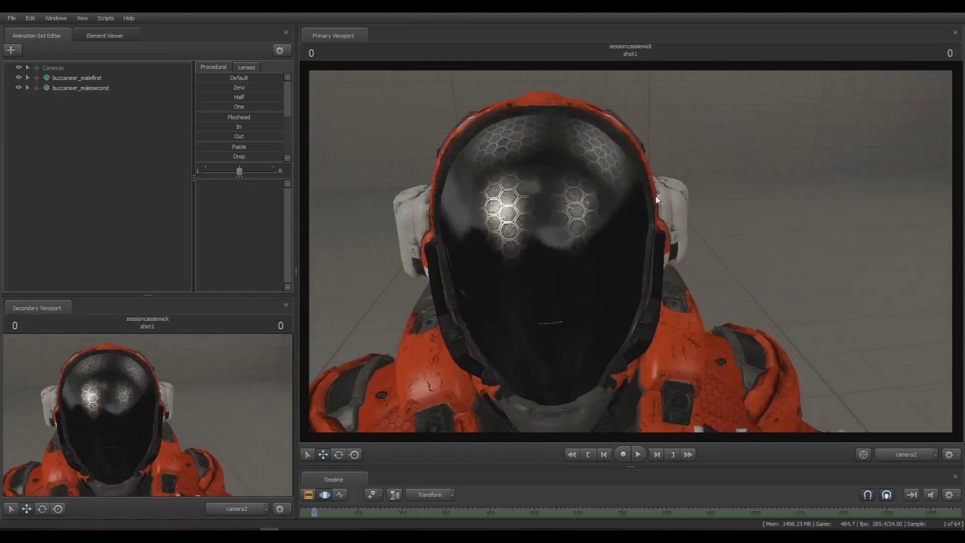
{"action": "left_click_drag", "start_coordinate": [545, 278], "coordinate": [641, 239]}
{"action": "key", "text": "w"}
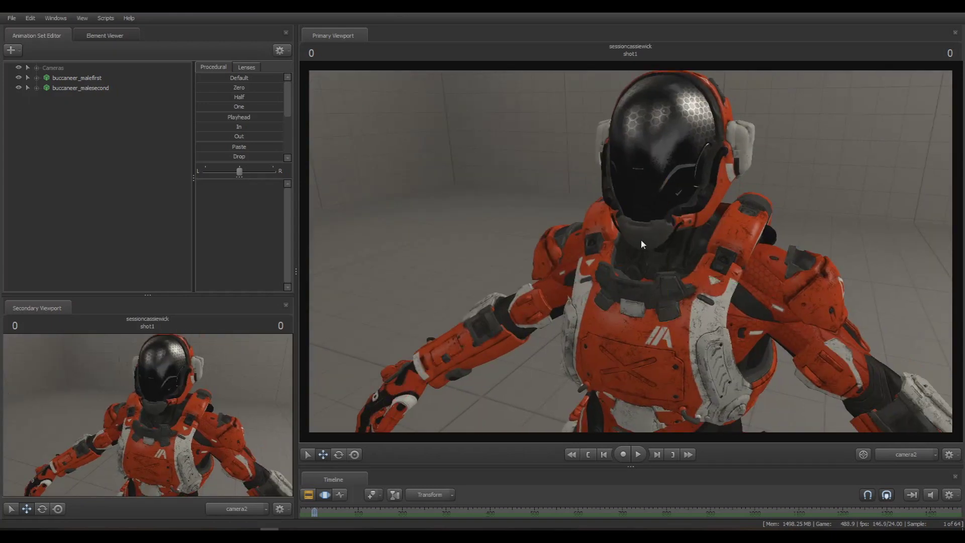
{"action": "mouse_move", "coordinate": [719, 164]}
{"action": "left_mouse_down"}
{"action": "mouse_move", "coordinate": [719, 131]}
{"action": "mouse_move", "coordinate": [720, 164]}
{"action": "left_mouse_up"}
{"action": "key", "text": "w"}
{"action": "left_click_drag", "start_coordinate": [689, 242], "coordinate": [632, 256]}
{"action": "key", "text": "w"}
{"action": "key", "text": "a"}
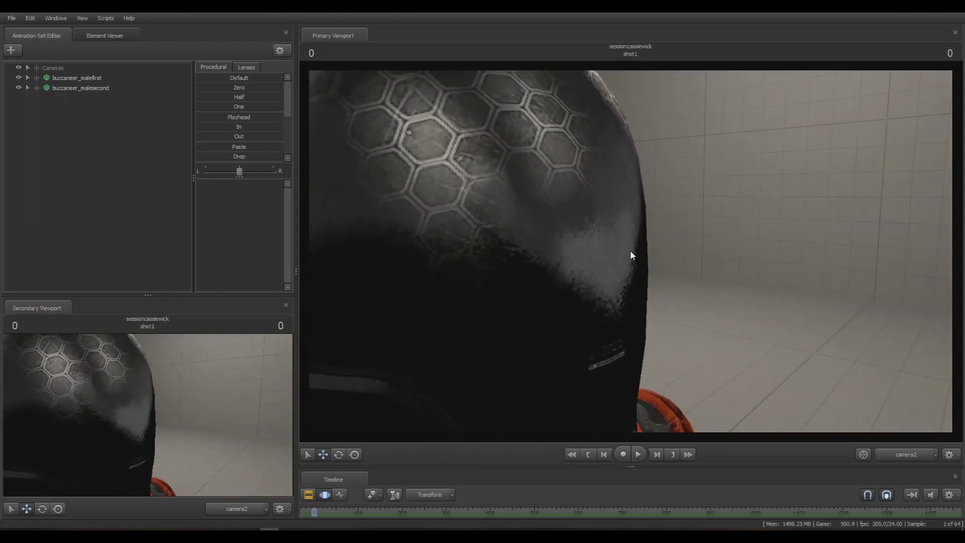
Examine the hexagonal reflections on the visor from the side, above and straight ahead
{"action": "key", "text": "s"}
{"action": "left_click_drag", "start_coordinate": [667, 247], "coordinate": [704, 271]}
{"action": "key", "text": "w"}
{"action": "key", "text": "a"}
{"action": "key", "text": "w"}
{"action": "key", "text": "s"}
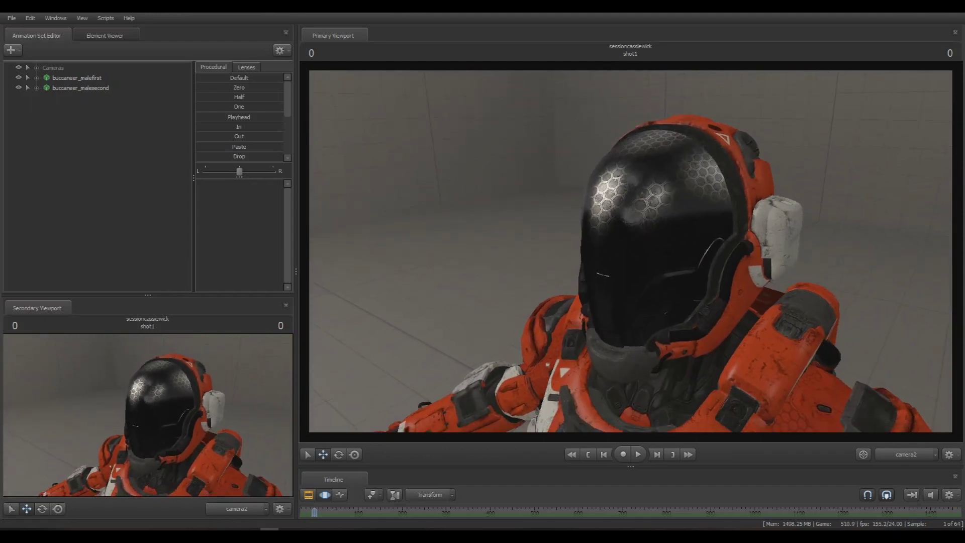
{"action": "left_click_drag", "start_coordinate": [703, 271], "coordinate": [706, 272]}
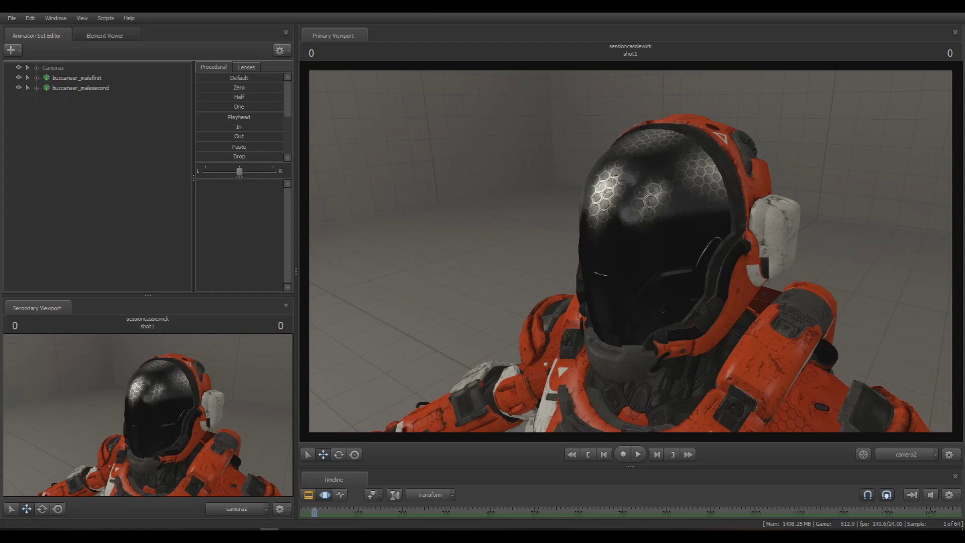
{"action": "key", "text": "w"}
{"action": "left_click_drag", "start_coordinate": [706, 272], "coordinate": [774, 273]}
{"action": "key", "text": "s"}
{"action": "key", "text": "a"}
{"action": "left_click_drag", "start_coordinate": [588, 292], "coordinate": [607, 280]}
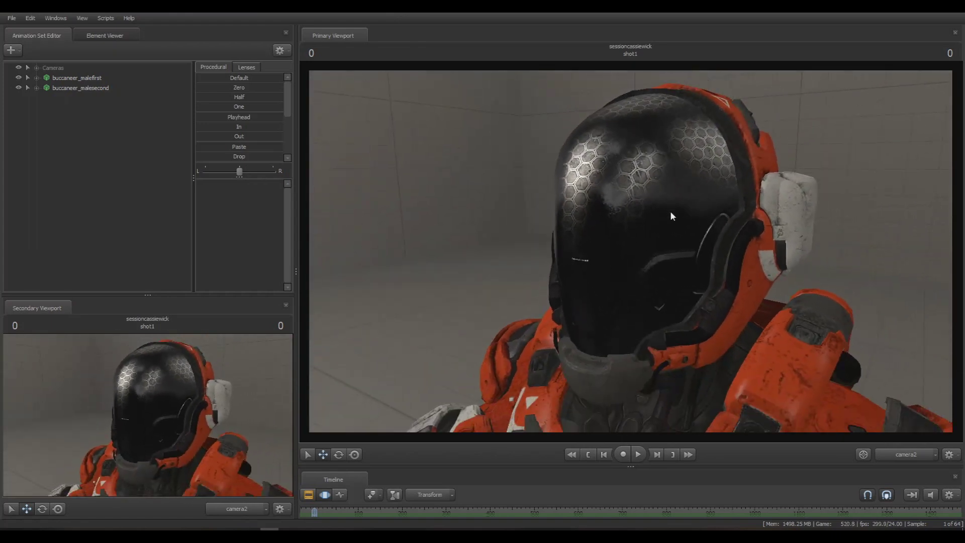
{"action": "left_click_drag", "start_coordinate": [671, 215], "coordinate": [714, 221]}
{"action": "key", "text": "w"}
{"action": "key", "text": "a"}
{"action": "mouse_move", "coordinate": [630, 251]}
{"action": "left_mouse_down", "text": "alt"}
{"action": "mouse_move", "coordinate": [714, 254]}
{"action": "mouse_move", "coordinate": [629, 242]}
{"action": "left_mouse_up", "text": "alt"}
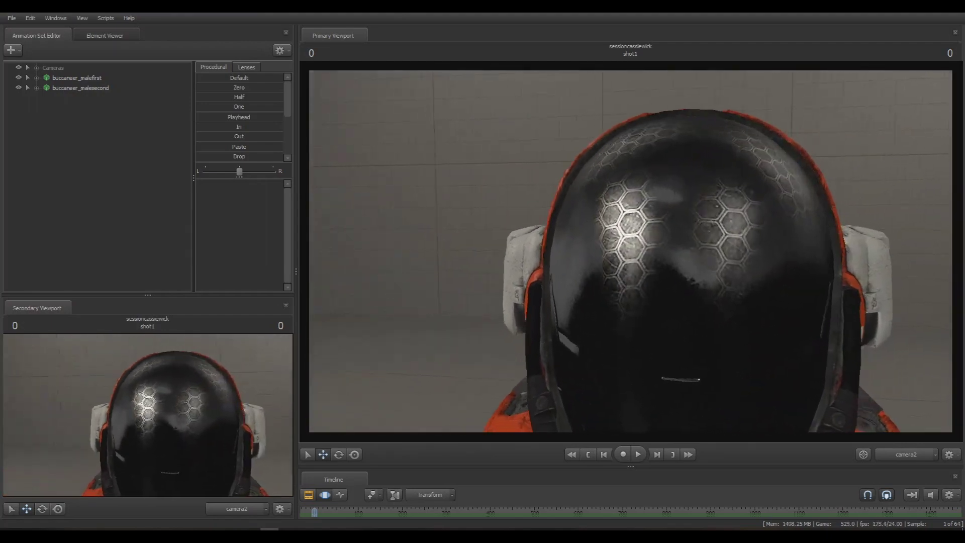
{"action": "left_click_drag", "start_coordinate": [630, 251], "coordinate": [523, 322], "text": "alt"}
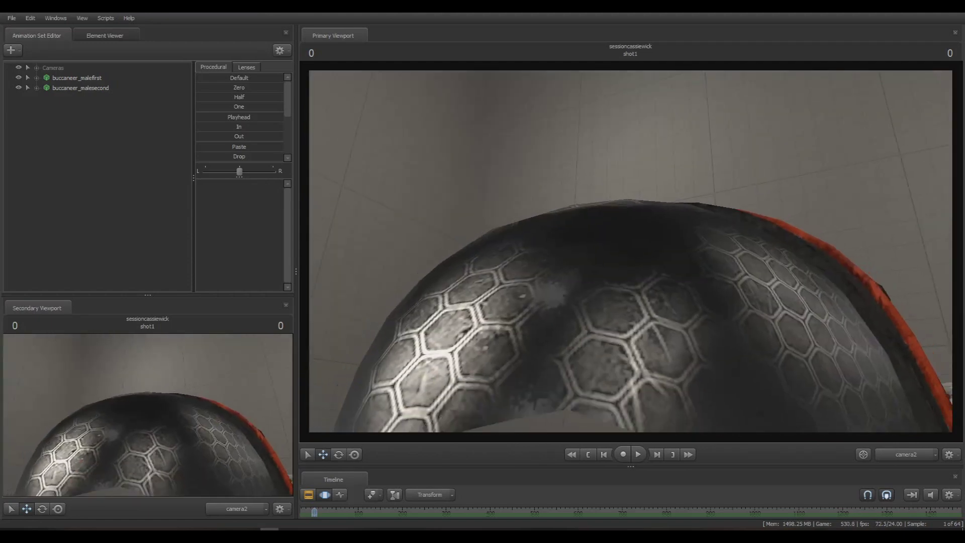
{"action": "right_click_drag", "start_coordinate": [630, 251], "coordinate": [630, 221], "text": "alt"}
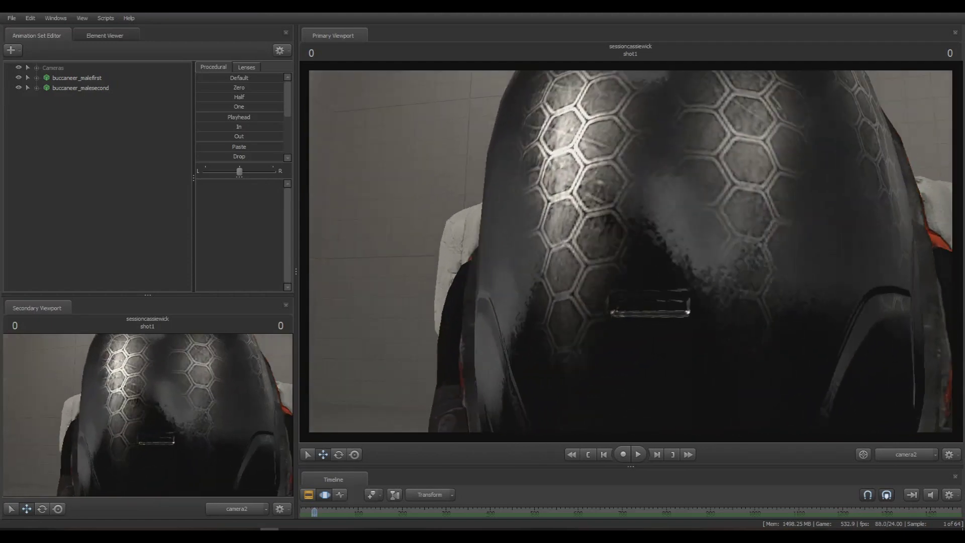
{"action": "left_click_drag", "start_coordinate": [630, 251], "coordinate": [603, 251], "text": "alt"}
{"action": "right_click_drag", "start_coordinate": [603, 252], "coordinate": [631, 251], "text": "alt"}
{"action": "left_click_drag", "start_coordinate": [630, 251], "coordinate": [596, 237]}
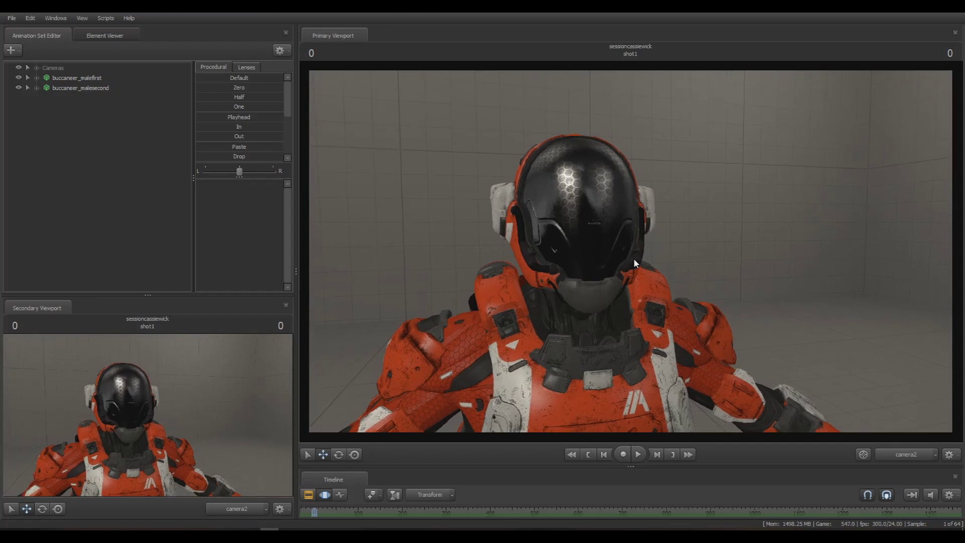
{"action": "left_click_drag", "start_coordinate": [634, 260], "coordinate": [703, 305]}
{"action": "key", "text": "w"}
{"action": "key", "text": "s"}
Switch the primary viewport to camera1 and expand the Cameras group in the animation set list
{"action": "left_click", "coordinate": [905, 455]}
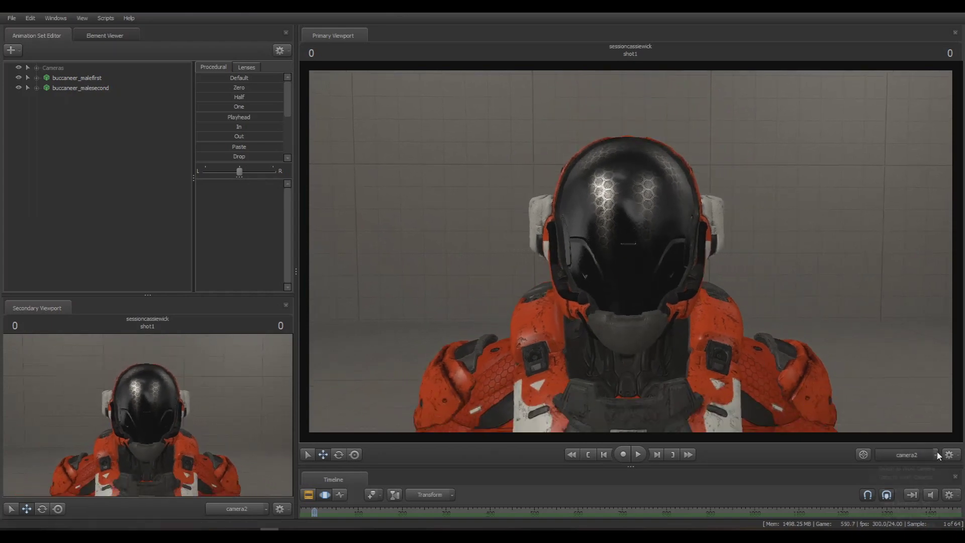
{"action": "left_click", "coordinate": [855, 499]}
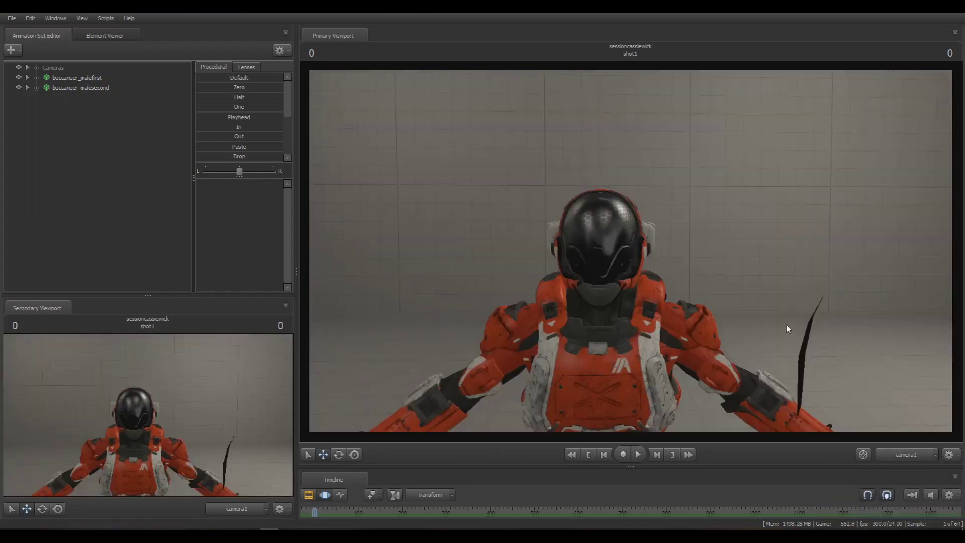
{"action": "left_click", "coordinate": [36, 67]}
{"action": "left_click", "coordinate": [76, 78]}
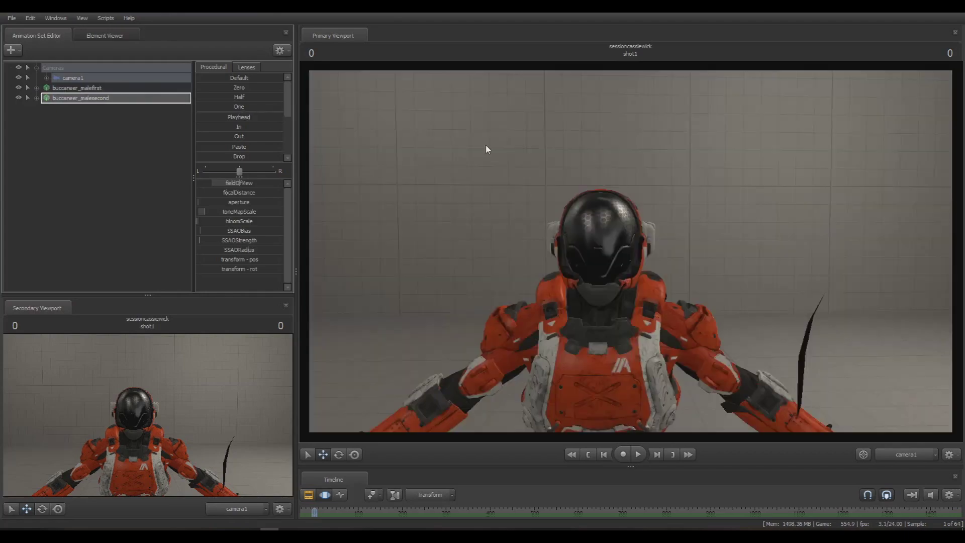
Fly camera1 around the scene and position it at the first buccaneer's face, looking at the second buccaneer
{"action": "left_click_drag", "start_coordinate": [486, 145], "coordinate": [409, 161]}
{"action": "key", "text": "s"}
{"action": "key", "text": "d"}
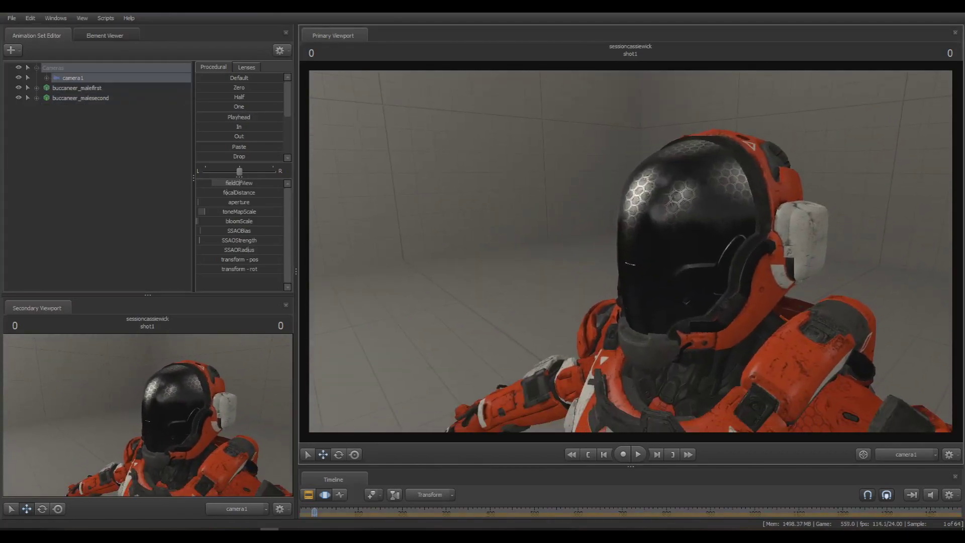
{"action": "left_click_drag", "start_coordinate": [543, 148], "coordinate": [618, 160]}
{"action": "key", "text": "a"}
{"action": "key", "text": "w"}
{"action": "key", "text": "s"}
{"action": "key", "text": "w"}
{"action": "key", "text": "w"}
{"action": "key", "text": "s"}
{"action": "key", "text": "s"}
{"action": "key", "text": "w"}
{"action": "key", "text": "s"}
{"action": "key", "text": "s"}
{"action": "key", "text": "d"}
{"action": "key", "text": "w"}
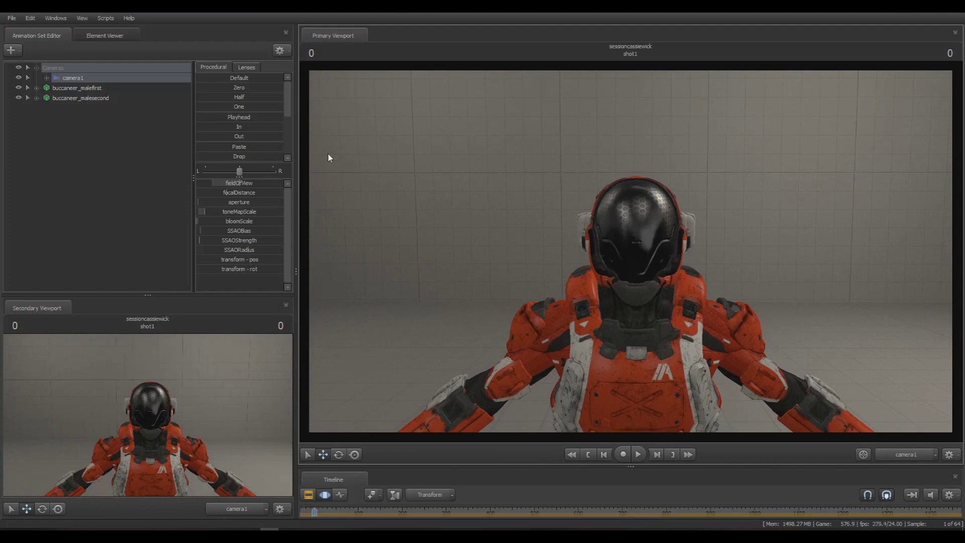
Hide buccaneer_malefirst and fine-tune camera1 so it faces the second buccaneer squarely
{"action": "left_click", "coordinate": [18, 87]}
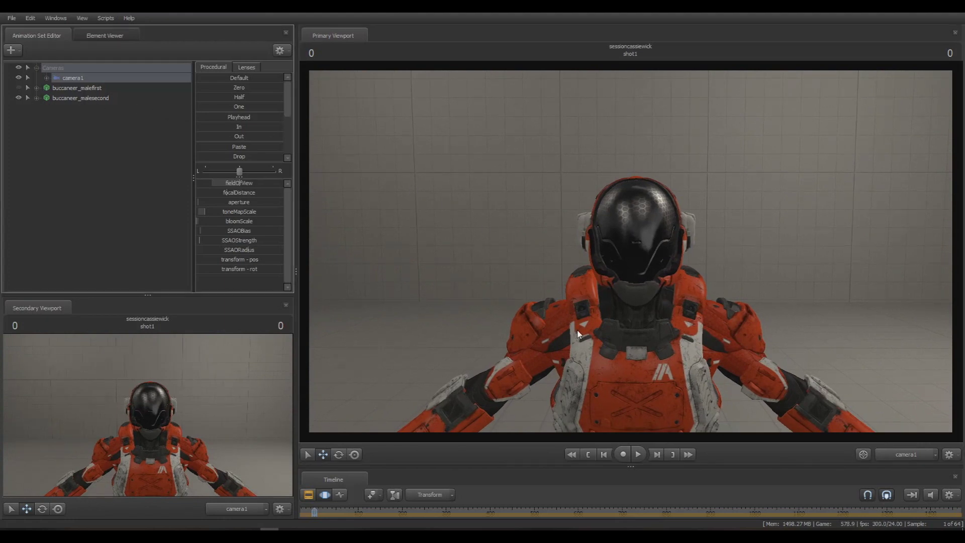
{"action": "left_click_drag", "start_coordinate": [577, 334], "coordinate": [660, 275]}
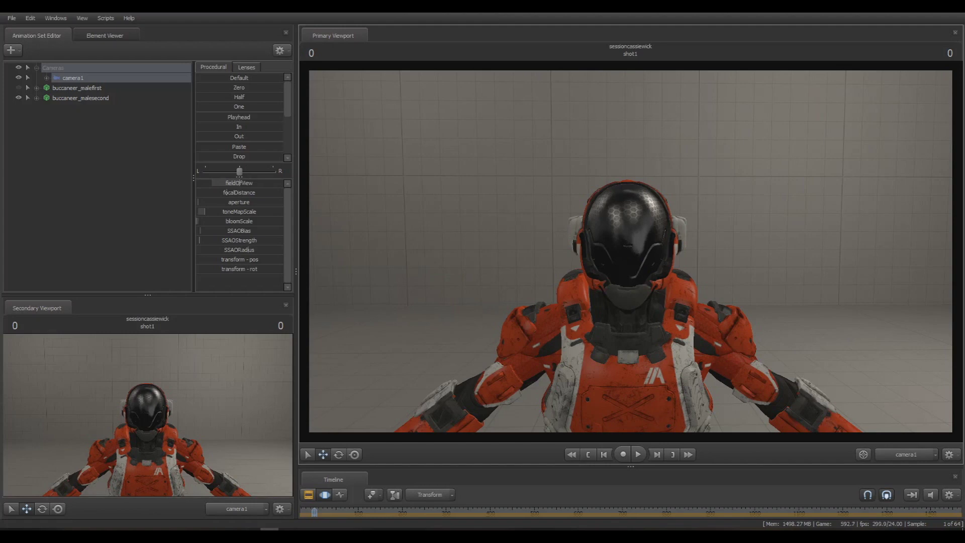
Open the console, widen it and run the command "lightprobe video1 512"
{"action": "key", "text": "grave"}
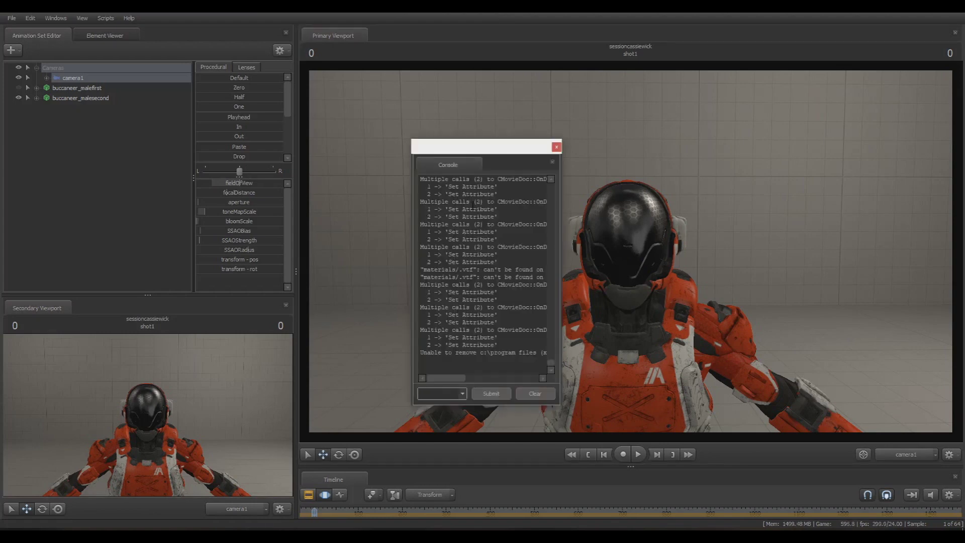
{"action": "type", "text": "lightpro"}
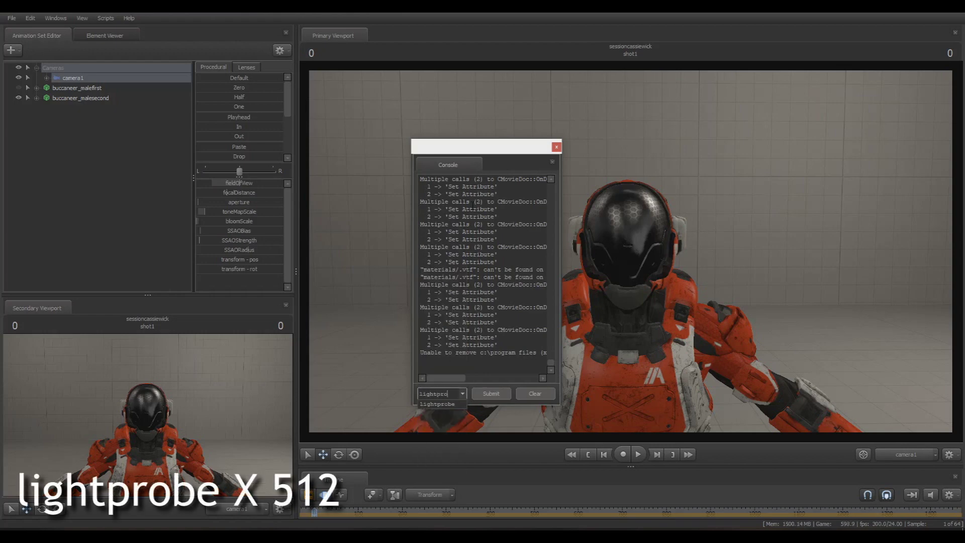
{"action": "type", "text": "be"}
{"action": "left_click", "coordinate": [563, 245]}
{"action": "left_click_drag", "start_coordinate": [564, 243], "coordinate": [765, 267]}
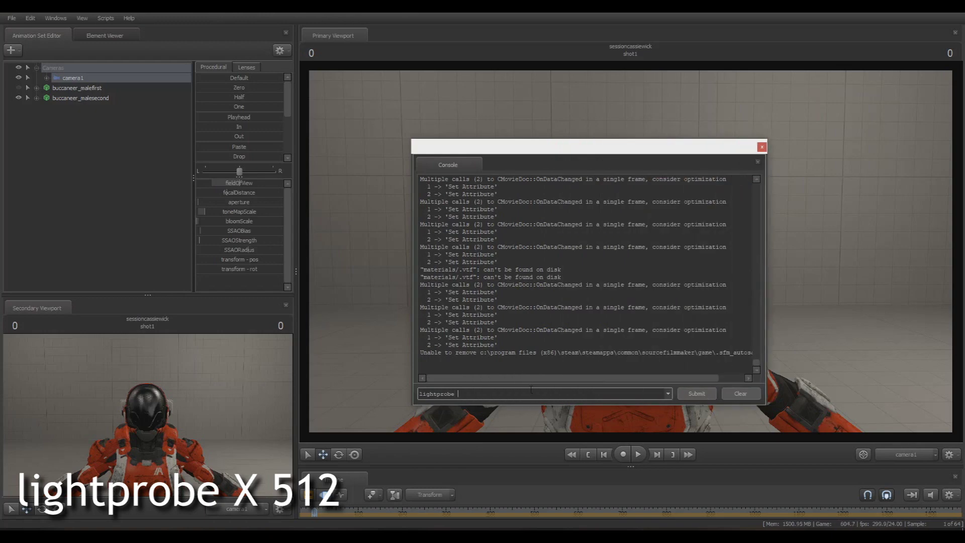
{"action": "type", "text": "video1 512"}
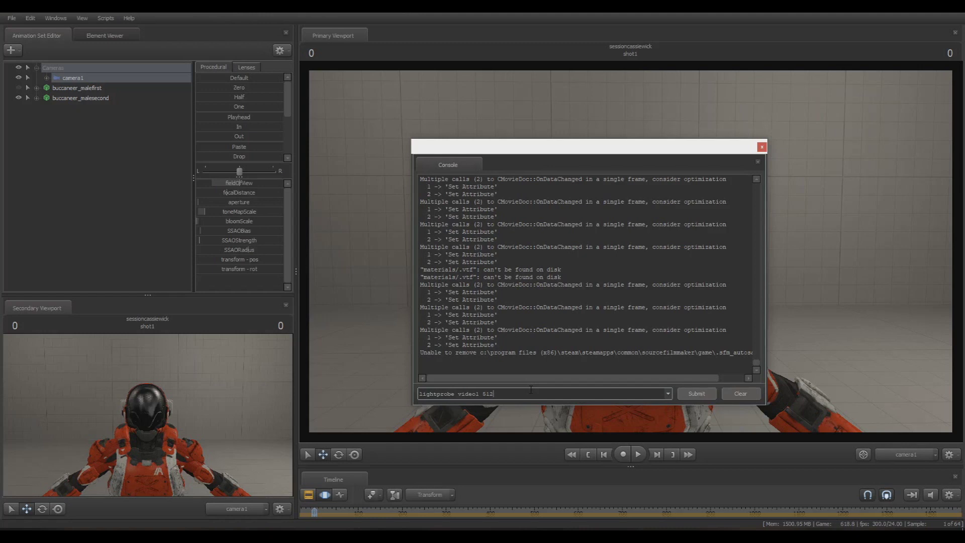
{"action": "key", "text": "Return"}
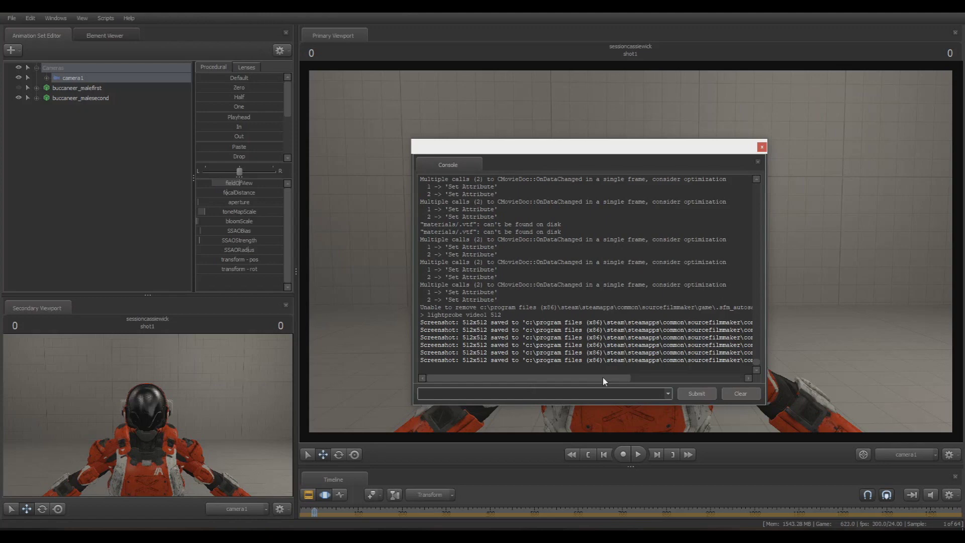
Read the saved screenshot paths in the console output, and close the console
{"action": "left_click_drag", "start_coordinate": [602, 377], "coordinate": [537, 383]}
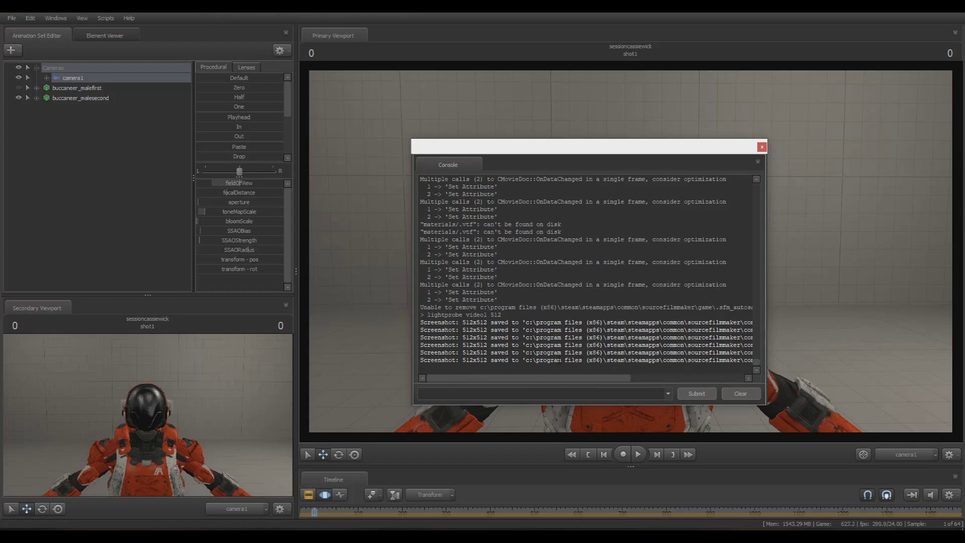
{"action": "left_click_drag", "start_coordinate": [558, 363], "coordinate": [397, 320]}
{"action": "left_click", "coordinate": [420, 330]}
{"action": "left_click_drag", "start_coordinate": [455, 377], "coordinate": [568, 378]}
{"action": "left_click_drag", "start_coordinate": [756, 363], "coordinate": [737, 368]}
{"action": "left_click", "coordinate": [761, 147]}
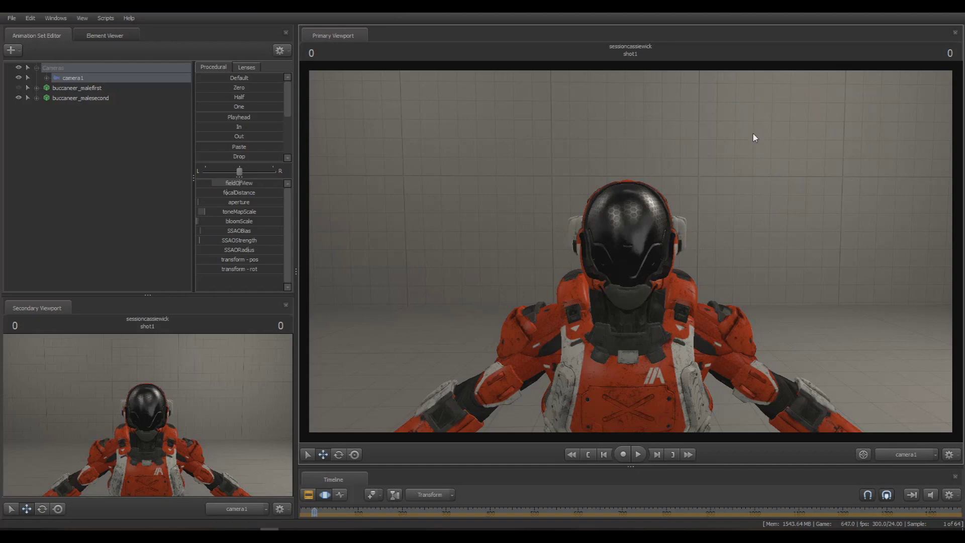
Shrink the timeline area to enlarge the primary viewport and switch the timeline to the Motion Editor
{"action": "key", "text": "F3"}
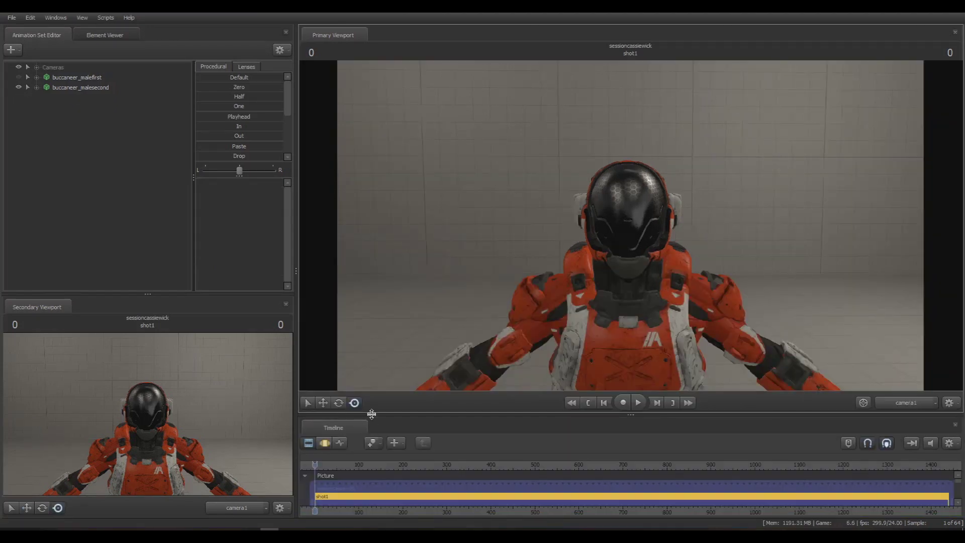
{"action": "left_click_drag", "start_coordinate": [371, 413], "coordinate": [372, 462]}
{"action": "left_click", "coordinate": [313, 490]}
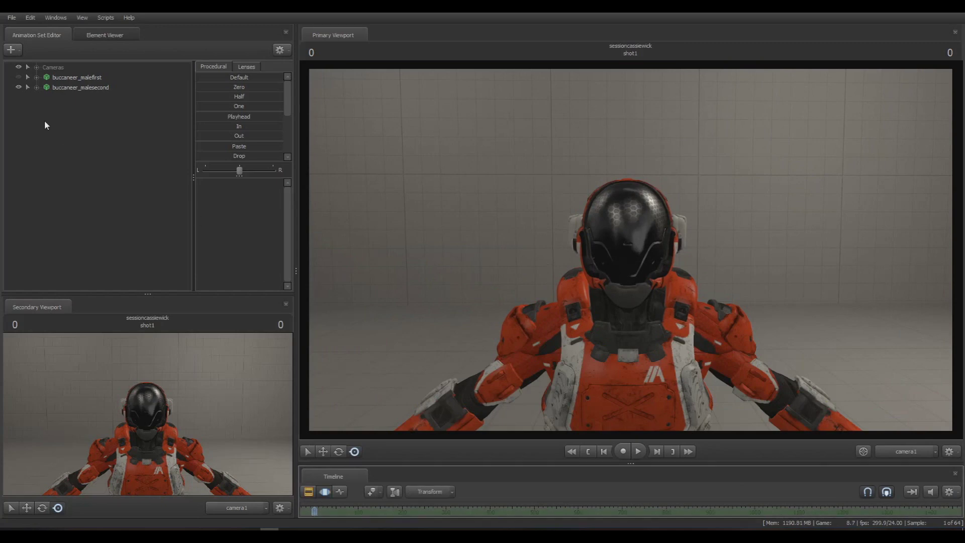
Make buccaneer_malefirst visible again and switch the primary viewport to camera2
{"action": "left_click", "coordinate": [20, 79]}
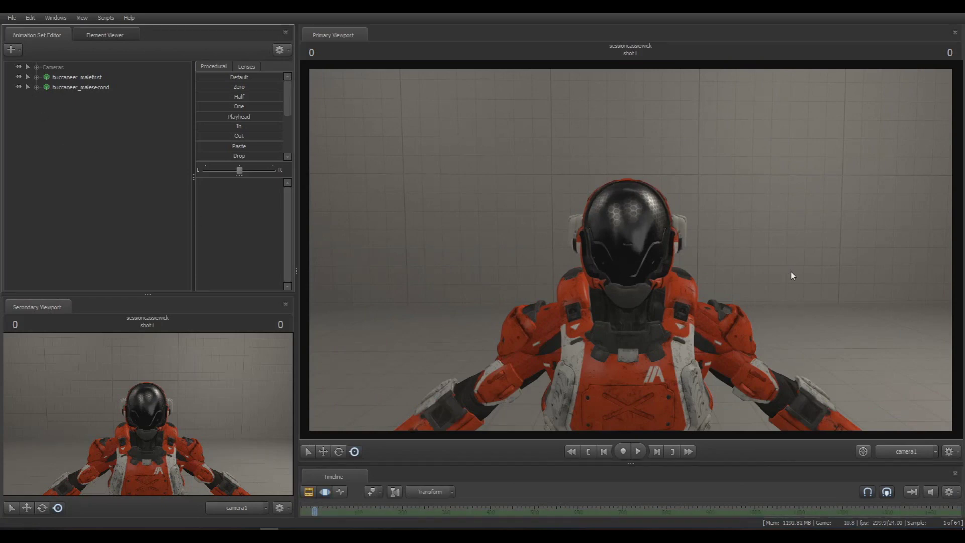
{"action": "left_click", "coordinate": [933, 456]}
{"action": "left_click", "coordinate": [852, 508]}
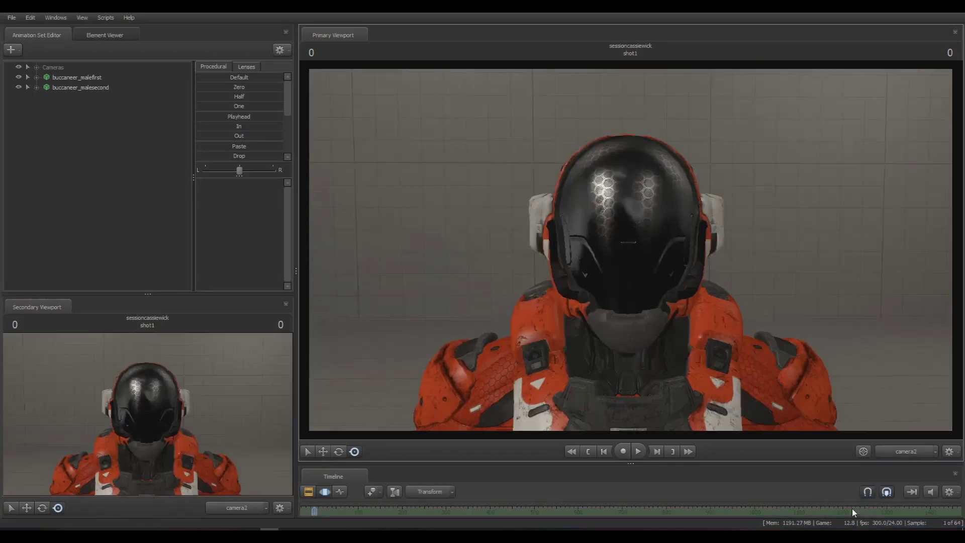
Toggle the visibility of buccaneer_malesecond off and on to check which model it is
{"action": "left_click_drag", "start_coordinate": [630, 250], "coordinate": [724, 211]}
{"action": "left_click", "coordinate": [19, 87]}
{"action": "left_click", "coordinate": [19, 87]}
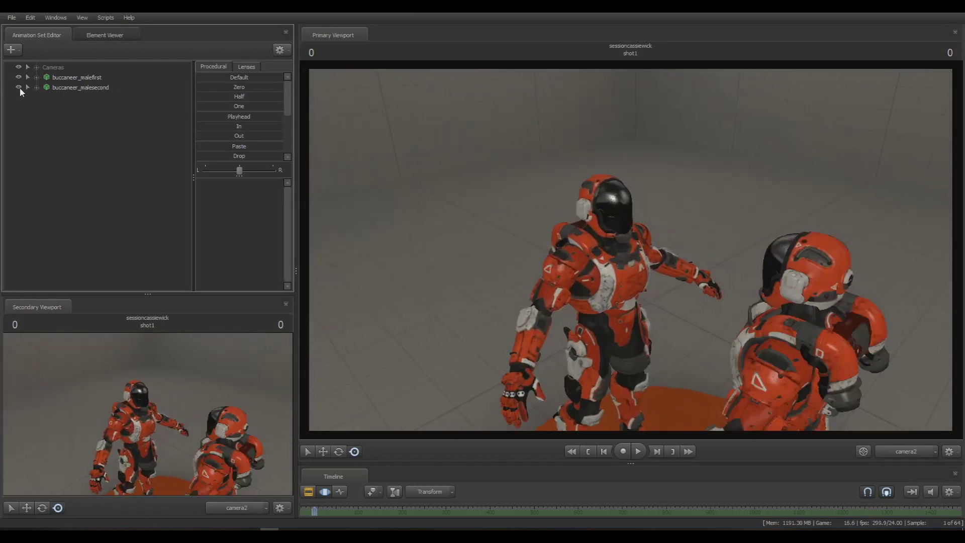
Toggle the visibility of buccaneer_malefirst off and on to identify it, and add override materials to it
{"action": "left_click", "coordinate": [17, 78]}
{"action": "left_click", "coordinate": [17, 78]}
{"action": "mouse_move", "coordinate": [630, 249]}
{"action": "left_mouse_down"}
{"action": "mouse_move", "coordinate": [604, 261]}
{"action": "mouse_move", "coordinate": [643, 236]}
{"action": "left_mouse_up"}
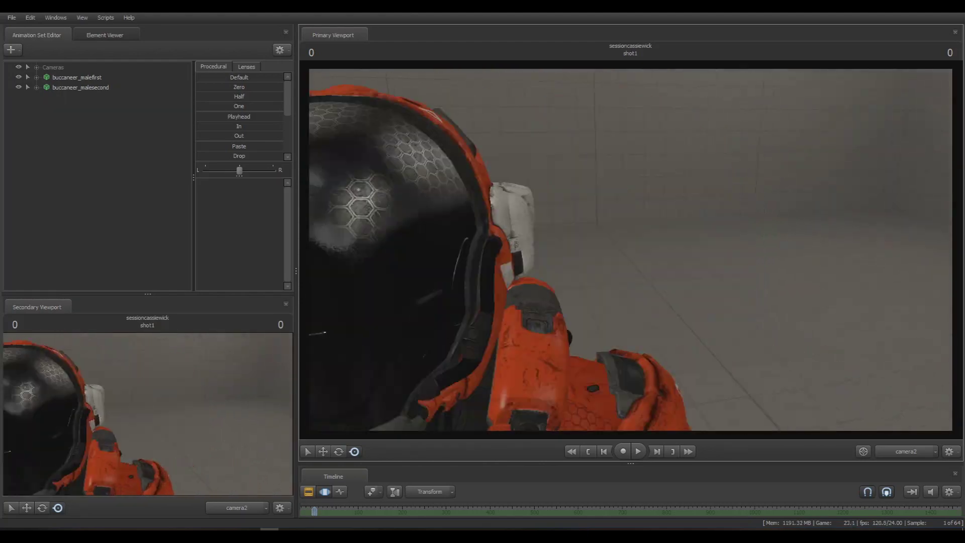
{"action": "left_click_drag", "start_coordinate": [630, 287], "coordinate": [516, 250]}
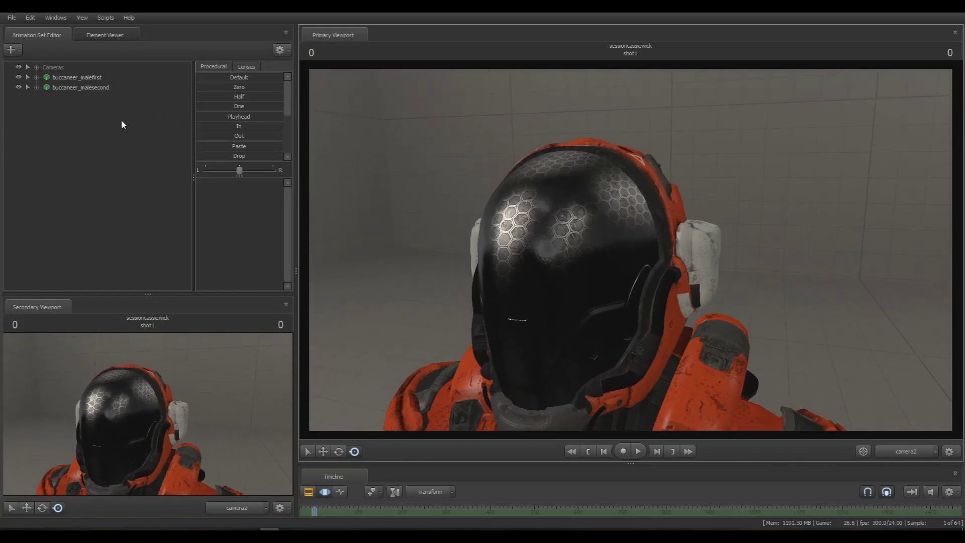
{"action": "right_click", "coordinate": [84, 79]}
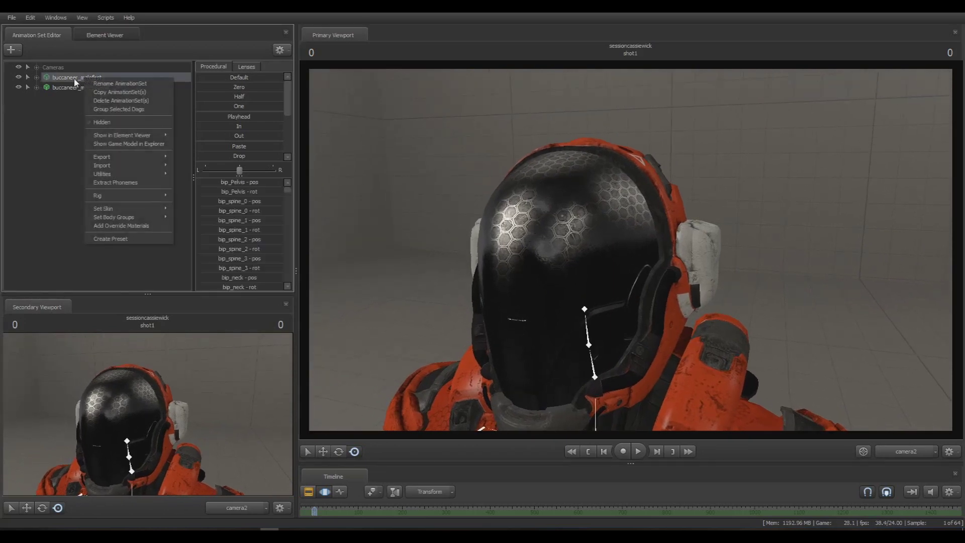
{"action": "left_click", "coordinate": [109, 227]}
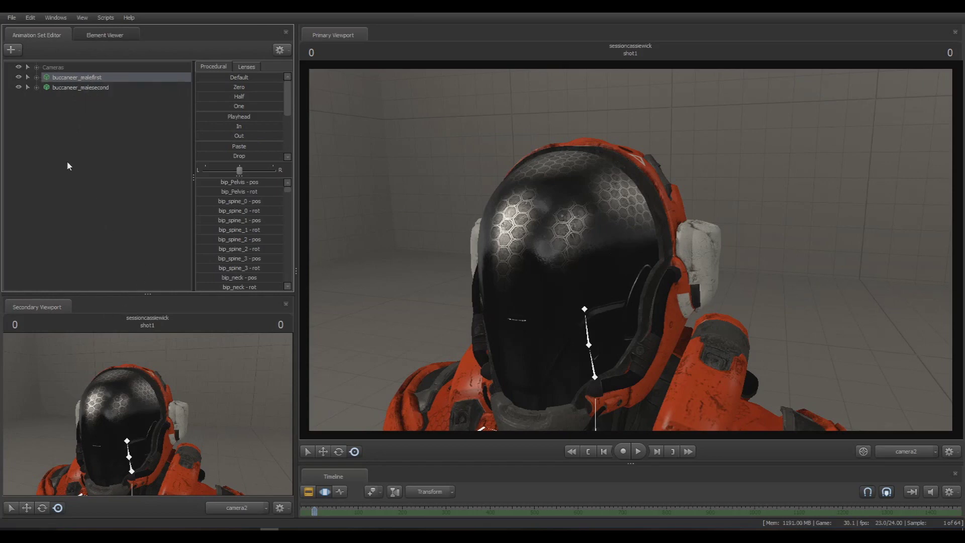
Show the model of buccaneer_malefirst in the Element Viewer and expand its materials down to buccaneer_visor
{"action": "right_click", "coordinate": [51, 79]}
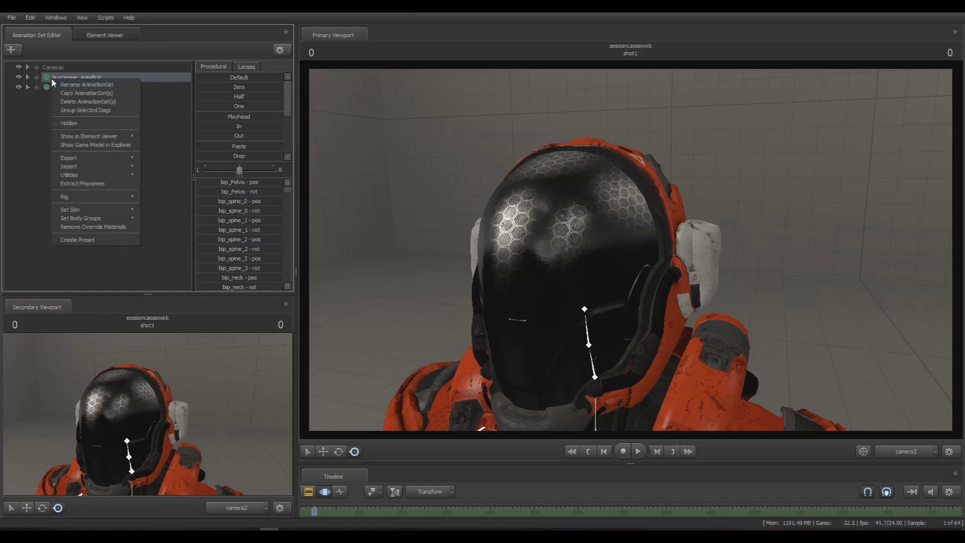
{"action": "mouse_move", "coordinate": [114, 137]}
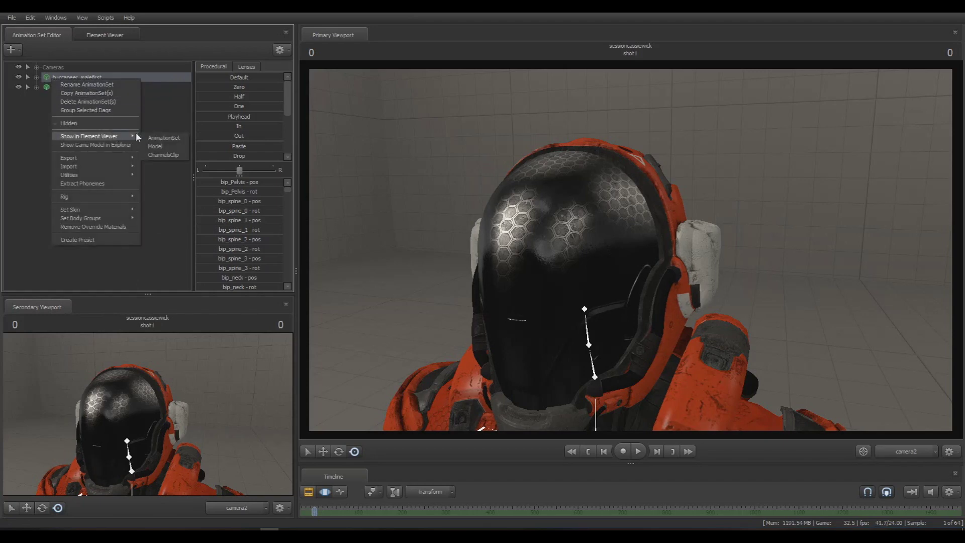
{"action": "left_click", "coordinate": [167, 147]}
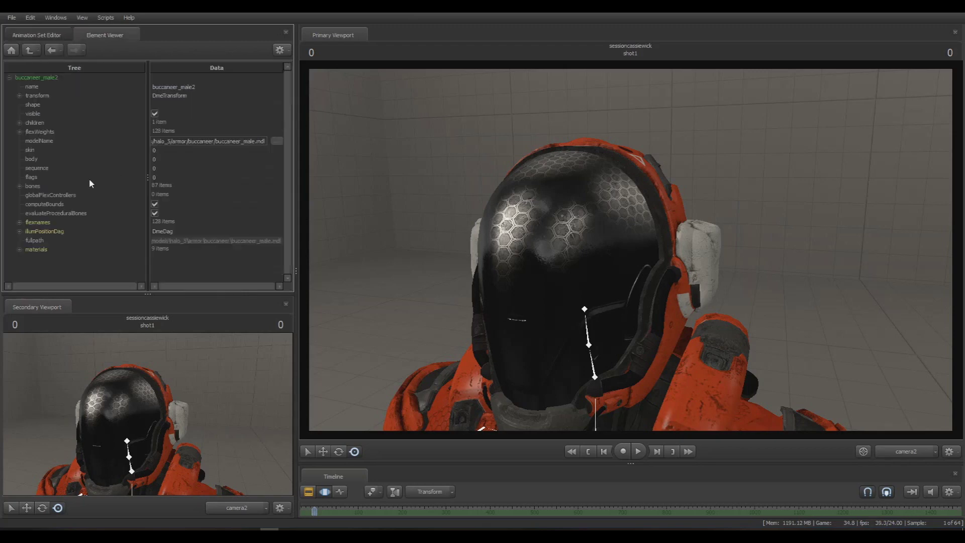
{"action": "left_click", "coordinate": [20, 249]}
{"action": "scroll", "coordinate": [35, 242], "scroll_direction": "down", "scroll_amount": 2}
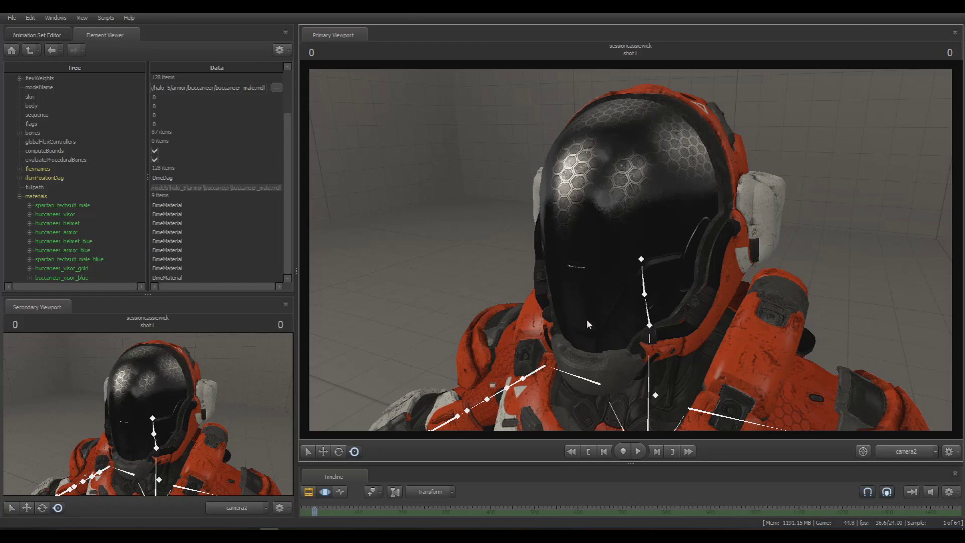
{"action": "double_click", "coordinate": [71, 214]}
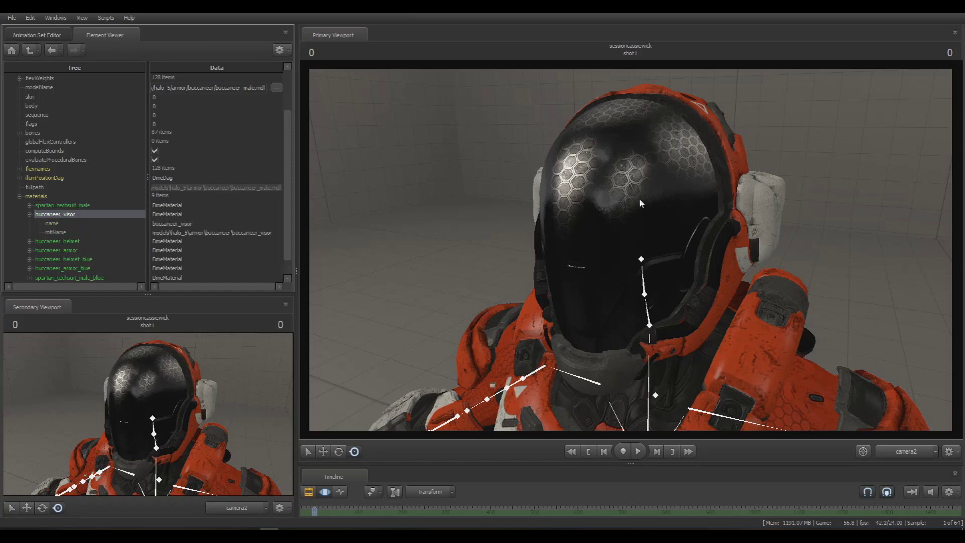
{"action": "right_click", "coordinate": [87, 214]}
{"action": "mouse_move", "coordinate": [173, 287]}
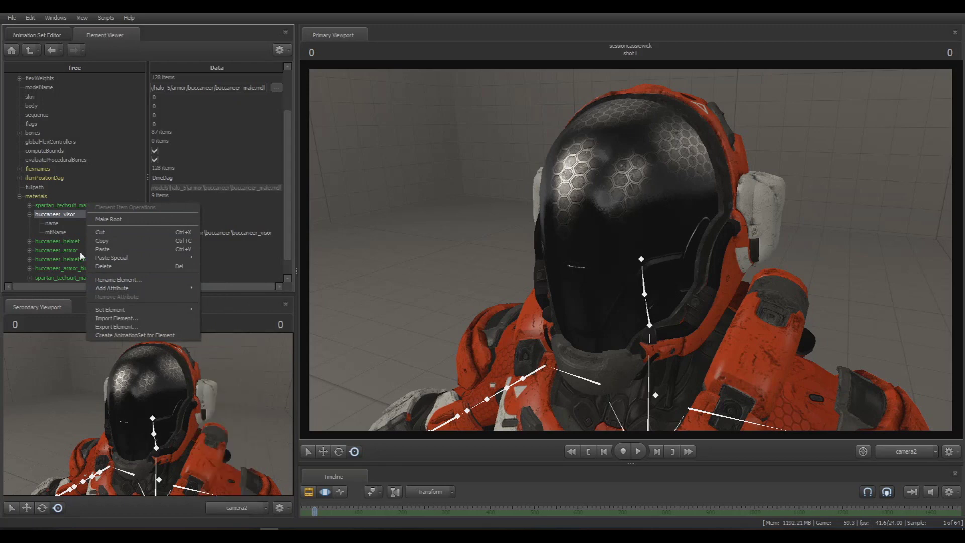
{"action": "right_click", "coordinate": [68, 217]}
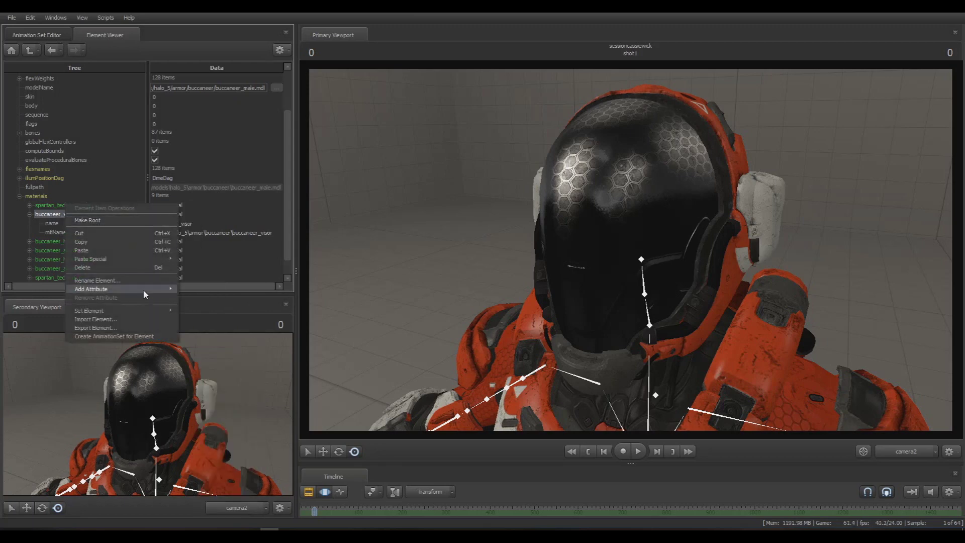
{"action": "mouse_move", "coordinate": [144, 292]}
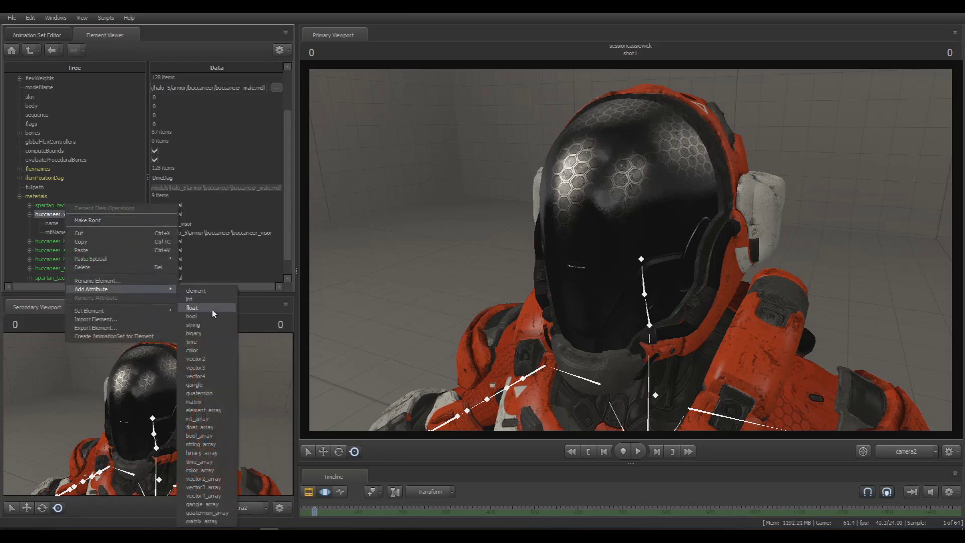
{"action": "left_click", "coordinate": [207, 324]}
{"action": "left_click", "coordinate": [232, 531]}
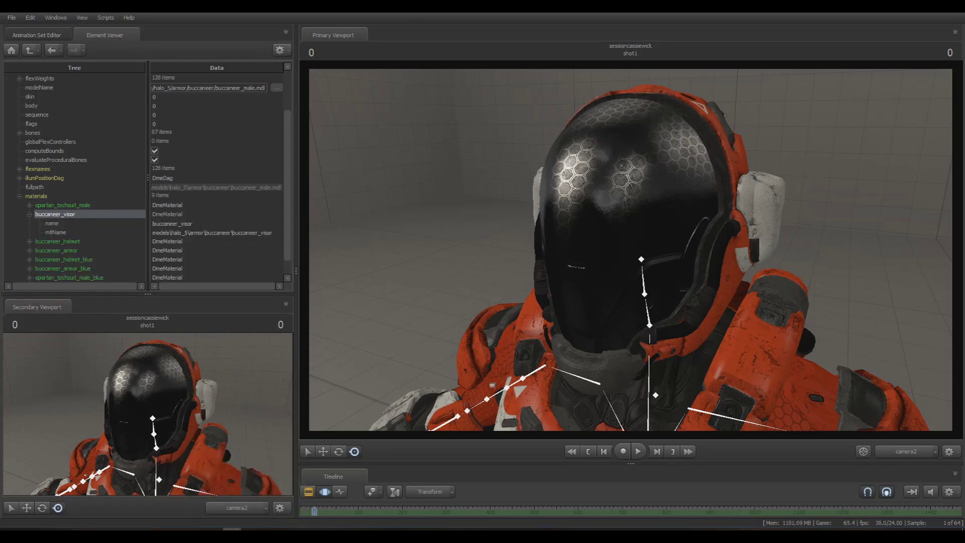
Add a string attribute named $envmap to the buccaneer_visor material
{"action": "right_click", "coordinate": [79, 215]}
{"action": "mouse_move", "coordinate": [174, 290]}
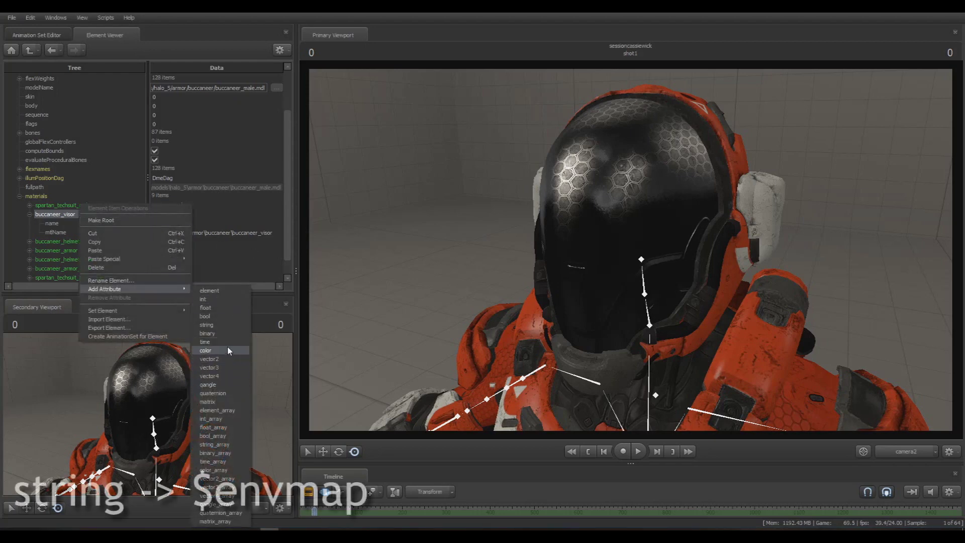
{"action": "left_click", "coordinate": [207, 325]}
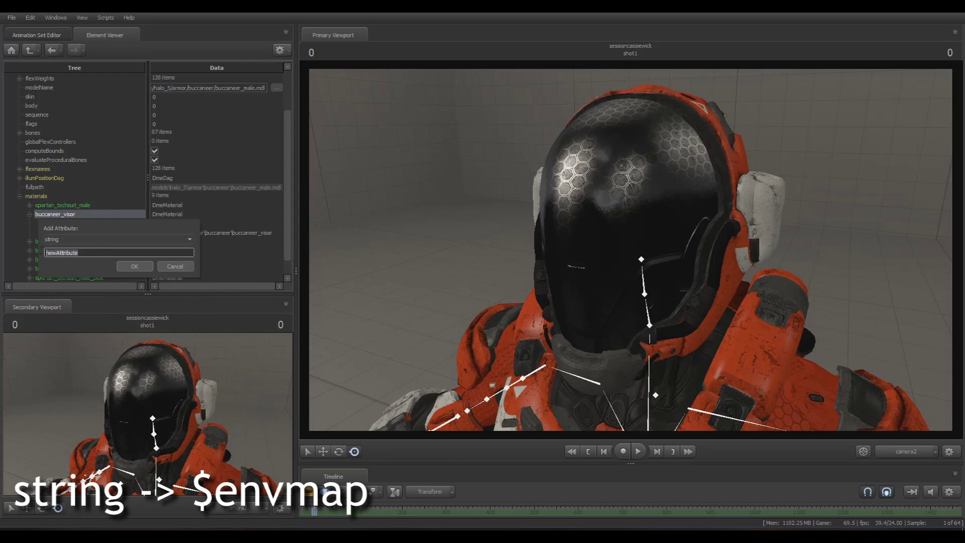
{"action": "type", "text": "$envmap"}
{"action": "key", "text": "Return"}
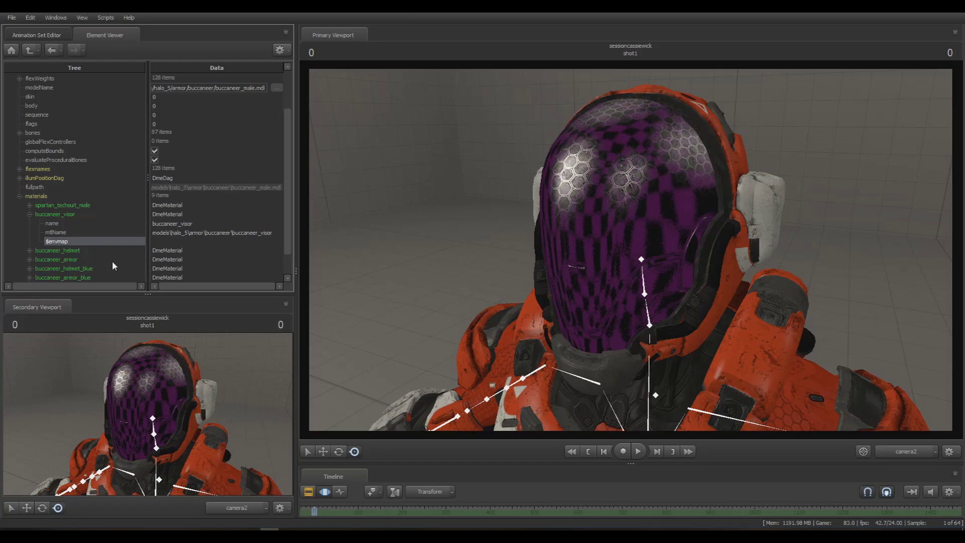
Set the visor material's $envmap value to lightprobes\video1_hdr
{"action": "double_click", "coordinate": [200, 241]}
{"action": "type", "text": "lightprobes\\x_hdr"}
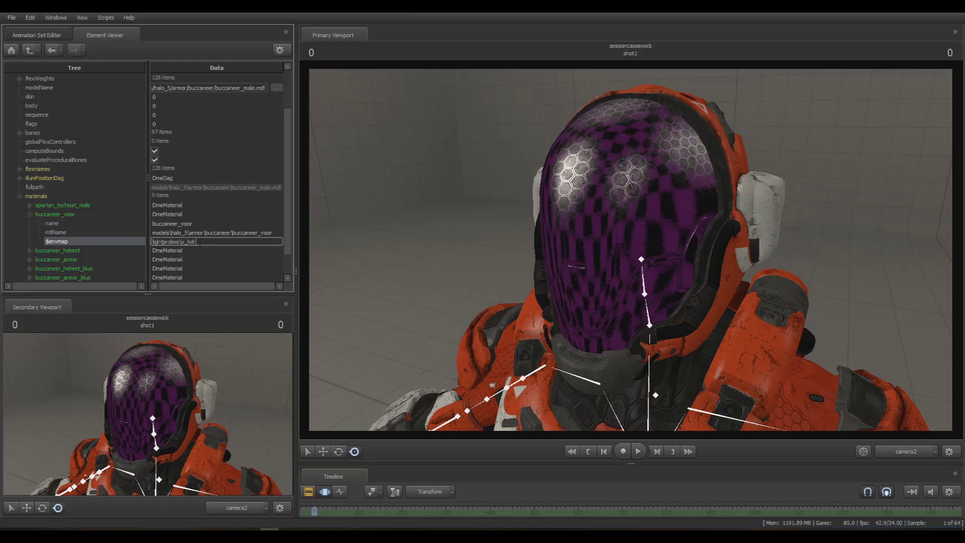
{"action": "left_click_drag", "start_coordinate": [197, 242], "coordinate": [188, 242]}
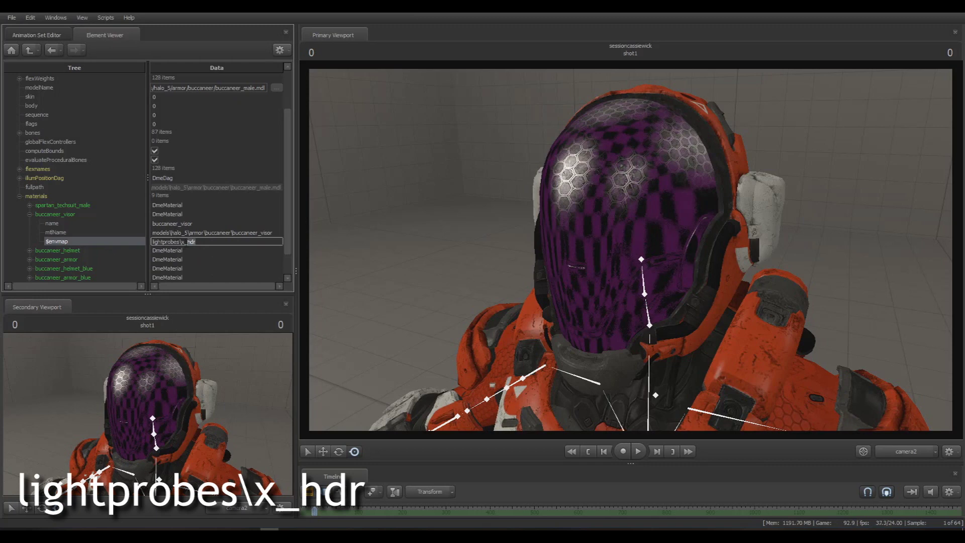
{"action": "left_click", "coordinate": [184, 242]}
{"action": "double_click", "coordinate": [183, 242]}
{"action": "type", "text": "video1"}
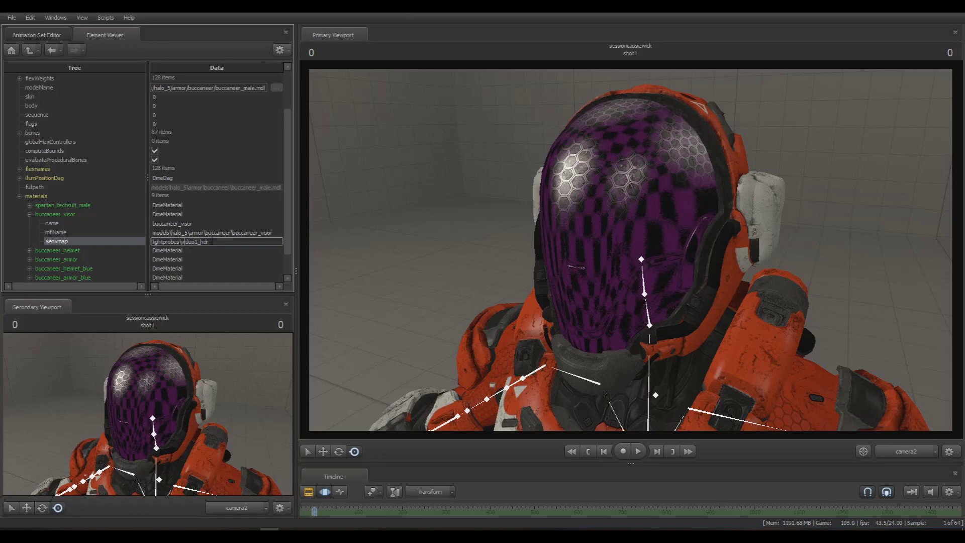
{"action": "key", "text": "Return"}
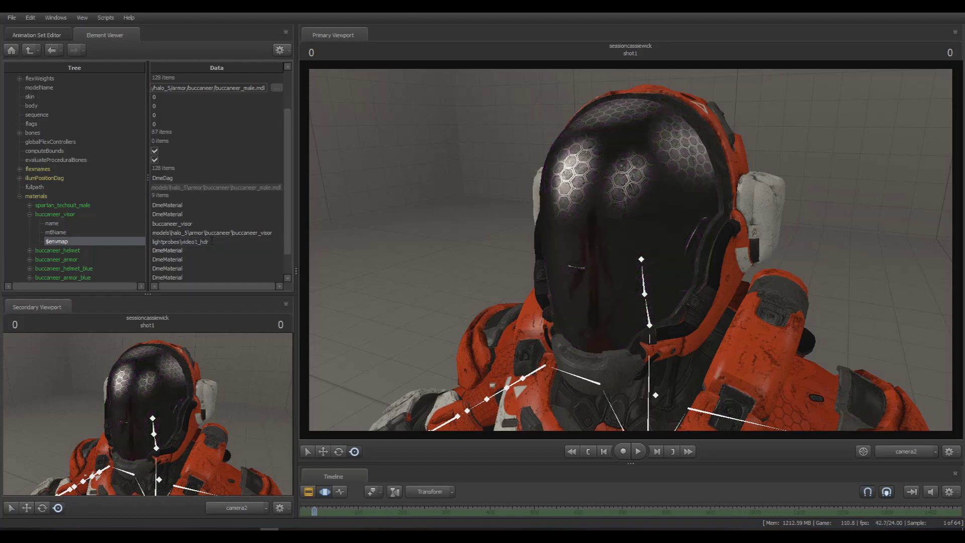
Add a float attribute named $envmaptint to the buccaneer_visor material
{"action": "left_click_drag", "start_coordinate": [592, 269], "coordinate": [563, 259]}
{"action": "left_click_drag", "start_coordinate": [457, 254], "coordinate": [623, 256]}
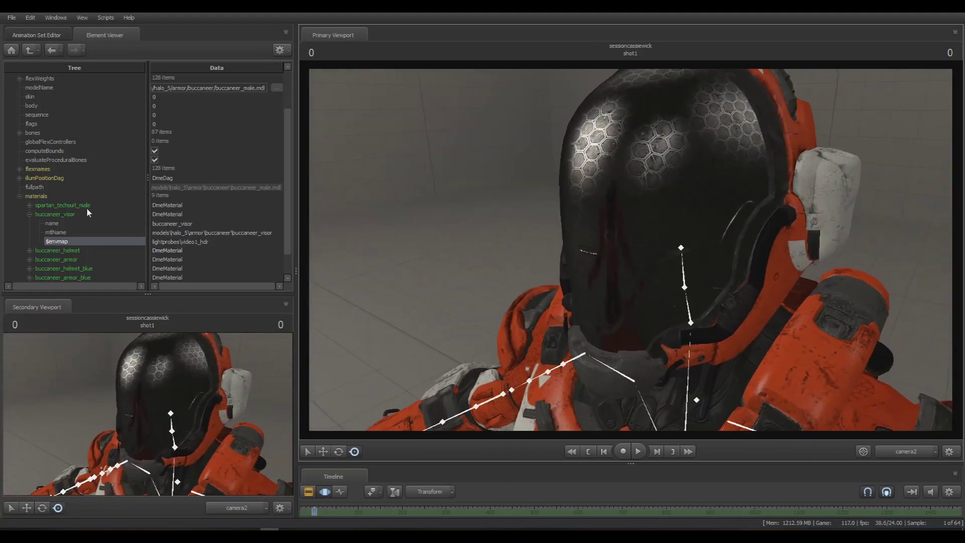
{"action": "left_click", "coordinate": [71, 214]}
{"action": "right_click", "coordinate": [70, 214]}
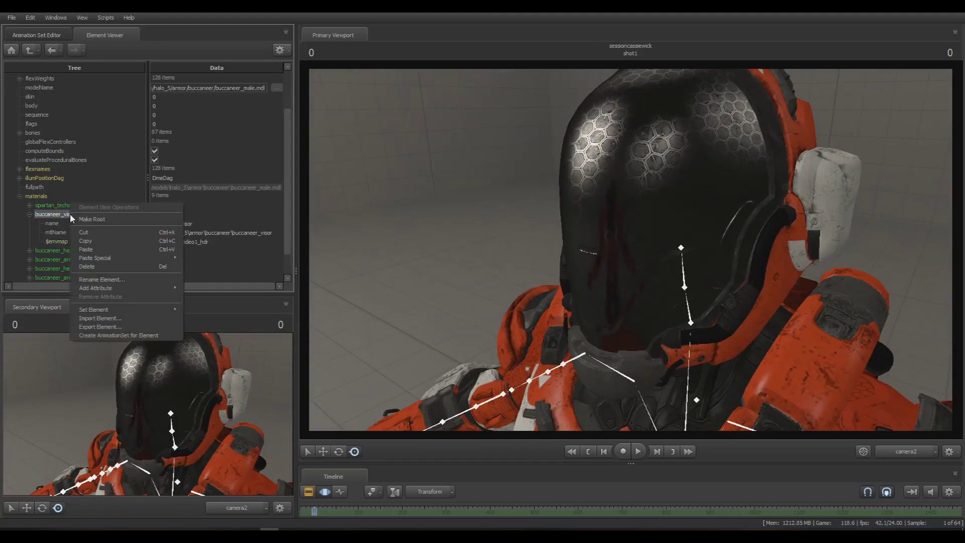
{"action": "mouse_move", "coordinate": [157, 289]}
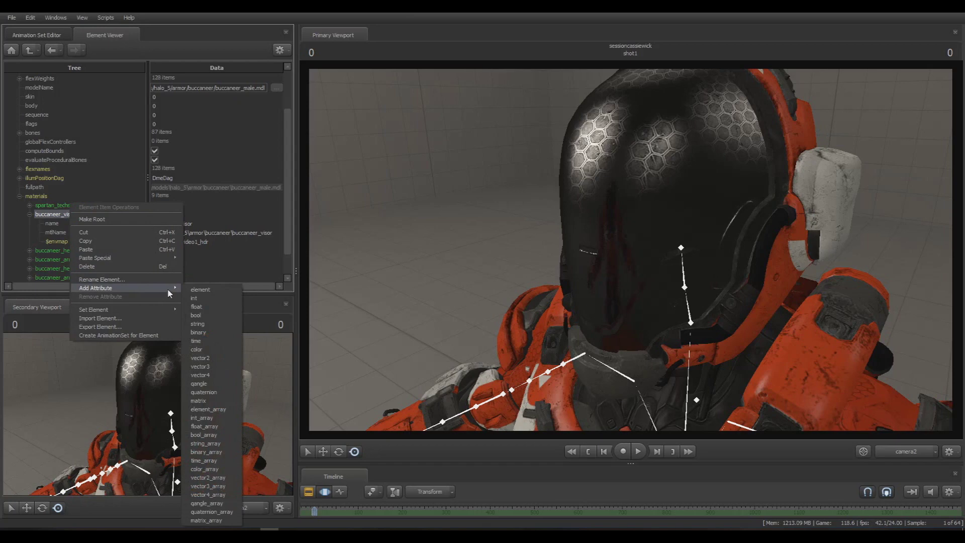
{"action": "left_click", "coordinate": [234, 303]}
{"action": "double_click", "coordinate": [121, 251]}
{"action": "type", "text": "$"}
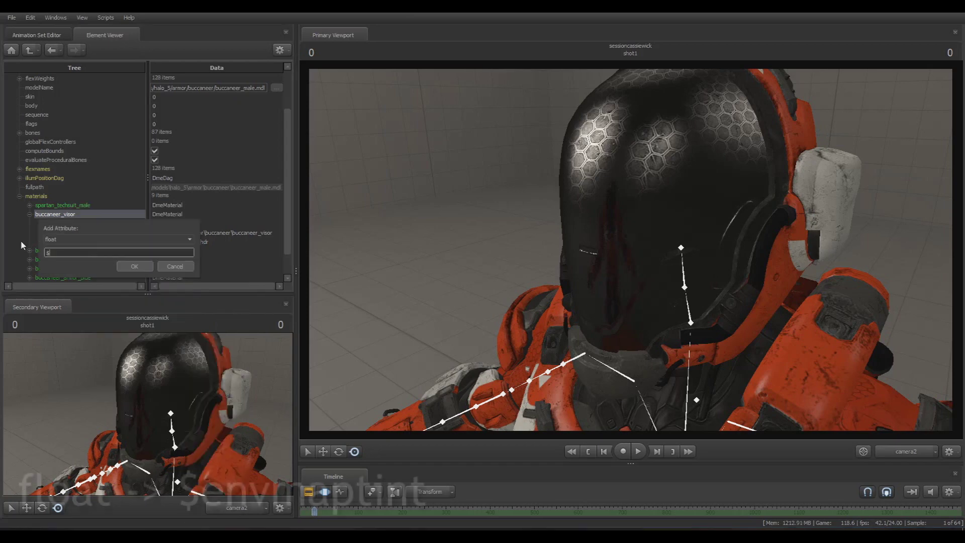
{"action": "type", "text": "envmaptint"}
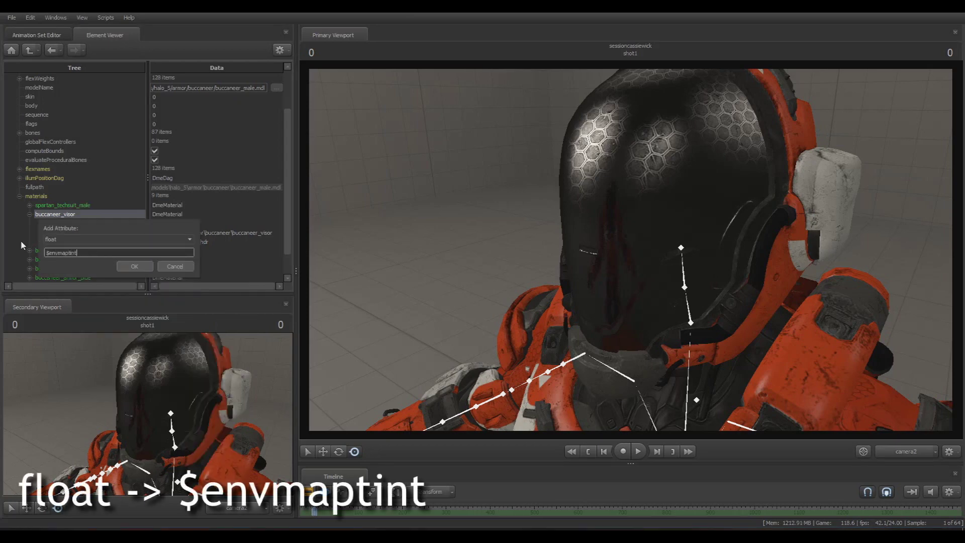
{"action": "key", "text": "Return"}
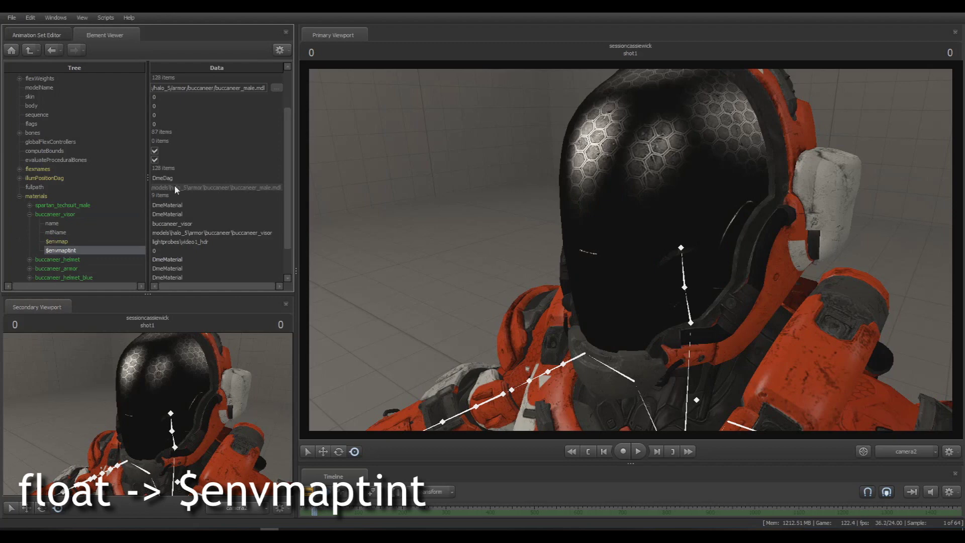
Try $envmaptint values of 50 and 1 and inspect the reflection on the visor
{"action": "left_click", "coordinate": [146, 251]}
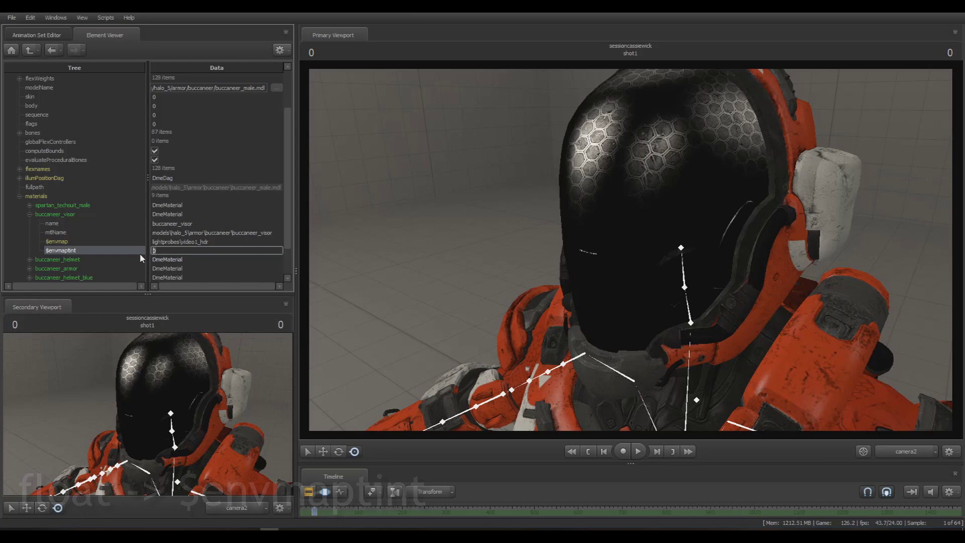
{"action": "type", "text": "50"}
{"action": "key", "text": "Return"}
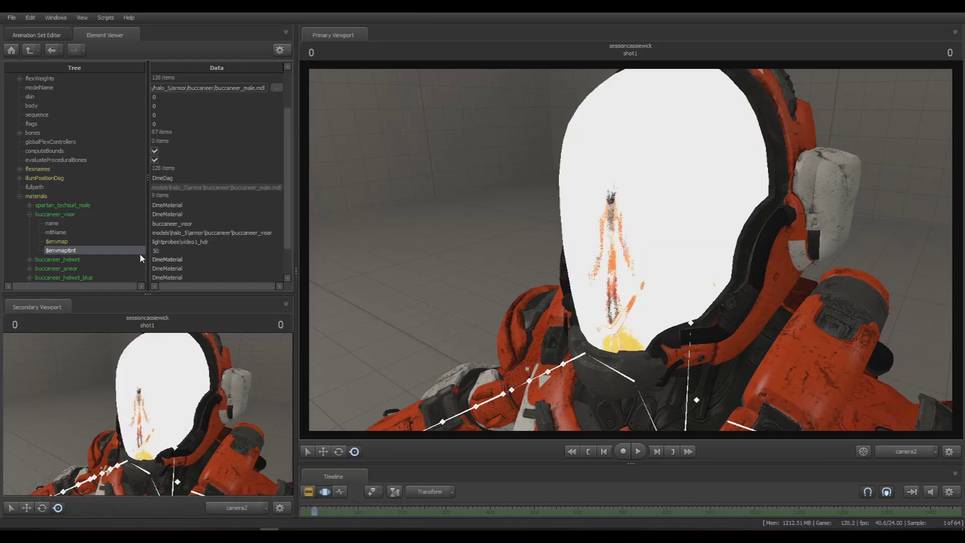
{"action": "left_click", "coordinate": [142, 251]}
{"action": "type", "text": "1"}
{"action": "key", "text": "Return"}
{"action": "key", "text": "s"}
{"action": "left_click_drag", "start_coordinate": [578, 276], "coordinate": [571, 258]}
{"action": "key", "text": "w"}
{"action": "key", "text": "a"}
{"action": "key", "text": "a"}
Set the visor material's $envmaptint value to 0.25
{"action": "left_click", "coordinate": [167, 250]}
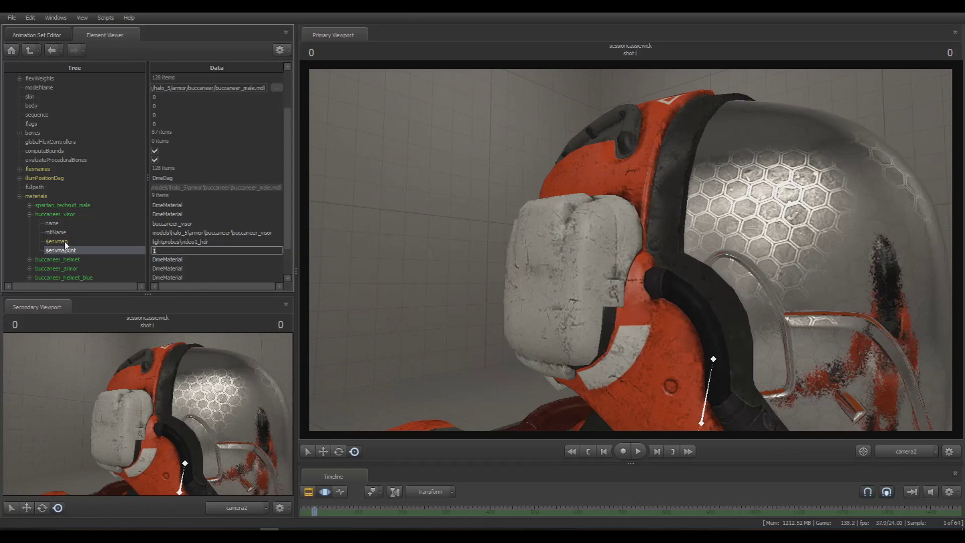
{"action": "type", "text": "0.25"}
{"action": "key", "text": "Return"}
Examine the reflection on the edited visor up close and compare it with the other buccaneer's visor
{"action": "key", "text": "s"}
{"action": "key", "text": "d"}
{"action": "mouse_move", "coordinate": [630, 250]}
{"action": "left_mouse_down"}
{"action": "mouse_move", "coordinate": [604, 250]}
{"action": "mouse_move", "coordinate": [595, 262]}
{"action": "mouse_move", "coordinate": [570, 251]}
{"action": "mouse_move", "coordinate": [630, 246]}
{"action": "mouse_move", "coordinate": [553, 251]}
{"action": "mouse_move", "coordinate": [626, 250]}
{"action": "left_mouse_up"}
{"action": "key", "text": "w"}
{"action": "key", "text": "w"}
{"action": "key", "text": "d"}
{"action": "key", "text": "s"}
{"action": "key", "text": "w"}
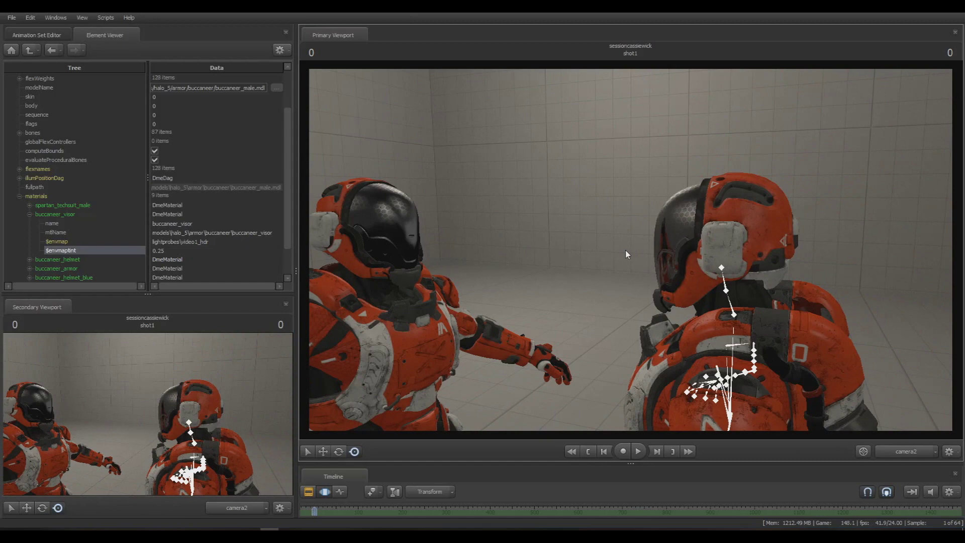
{"action": "key", "text": "a"}
{"action": "key", "text": "w"}
{"action": "left_click_drag", "start_coordinate": [625, 250], "coordinate": [770, 291]}
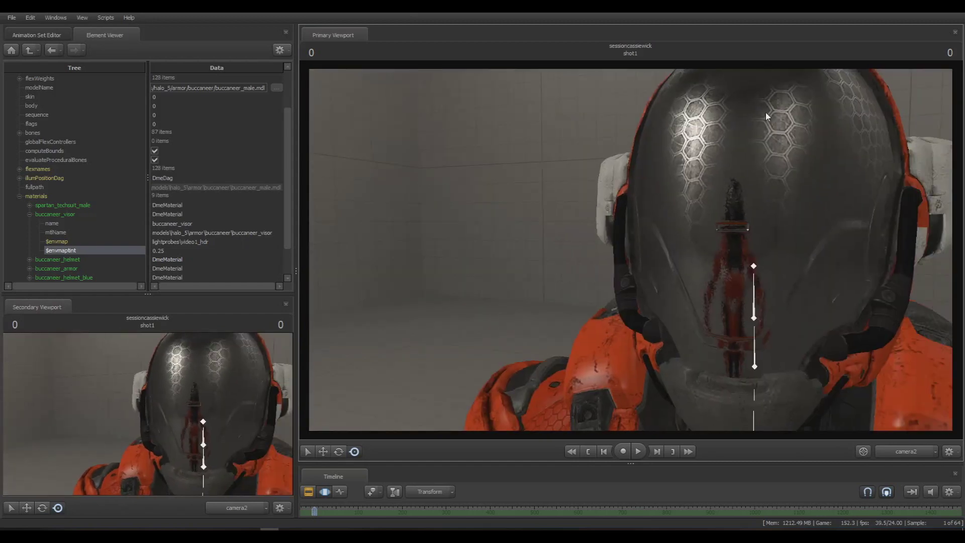
{"action": "key", "text": "s"}
{"action": "left_click_drag", "start_coordinate": [721, 250], "coordinate": [567, 262]}
{"action": "key", "text": "w"}
{"action": "key", "text": "d"}
{"action": "key", "text": "s"}
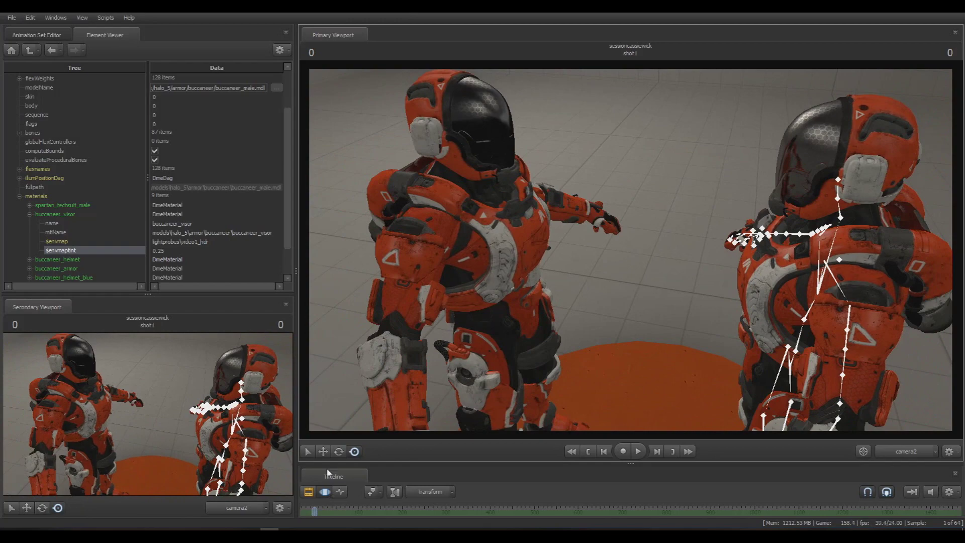
Try moving the other buccaneer by its pelvis control, check the visor's reflection against it, and undo the move
{"action": "left_click", "coordinate": [506, 326]}
{"action": "left_click_drag", "start_coordinate": [506, 327], "coordinate": [647, 133]}
{"action": "left_click_drag", "start_coordinate": [630, 249], "coordinate": [754, 241]}
{"action": "key", "text": "w"}
{"action": "left_click_drag", "start_coordinate": [544, 269], "coordinate": [632, 254]}
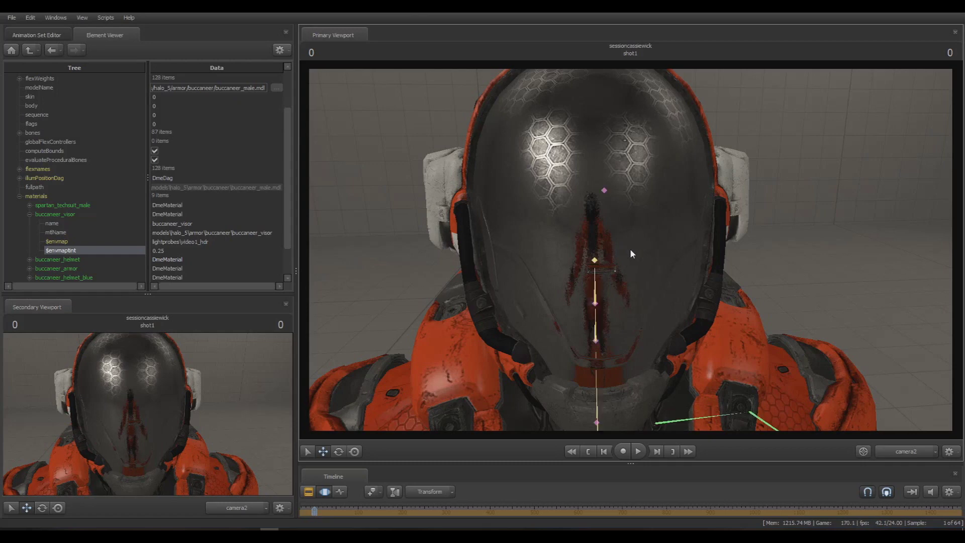
{"action": "key", "text": "ctrl+z"}
{"action": "key", "text": "ctrl+z"}
{"action": "left_click_drag", "start_coordinate": [632, 253], "coordinate": [632, 254]}
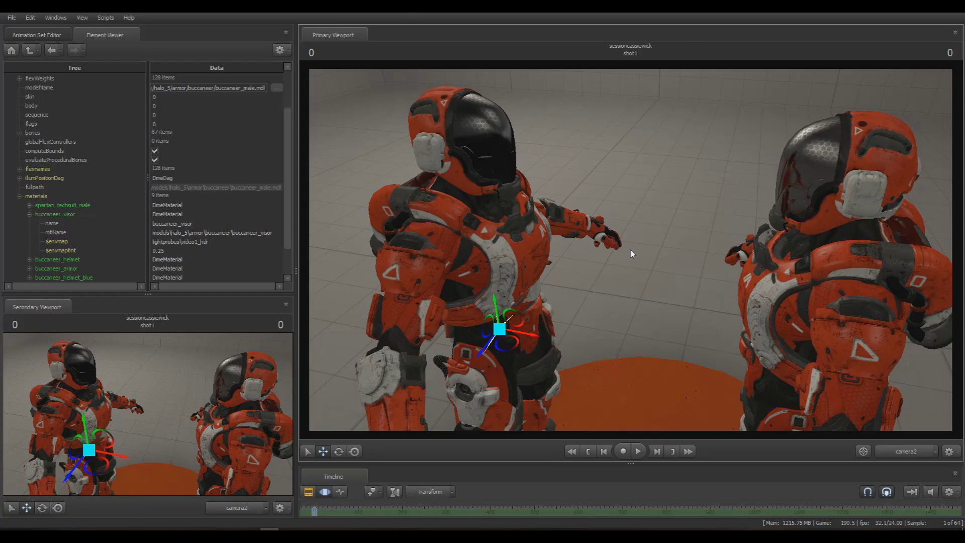
Inspect the other buccaneer's reflection in the edited visor from the front and side, near and far
{"action": "left_click_drag", "start_coordinate": [633, 254], "coordinate": [784, 212]}
{"action": "key", "text": "w"}
{"action": "key", "text": "w"}
{"action": "key", "text": "a"}
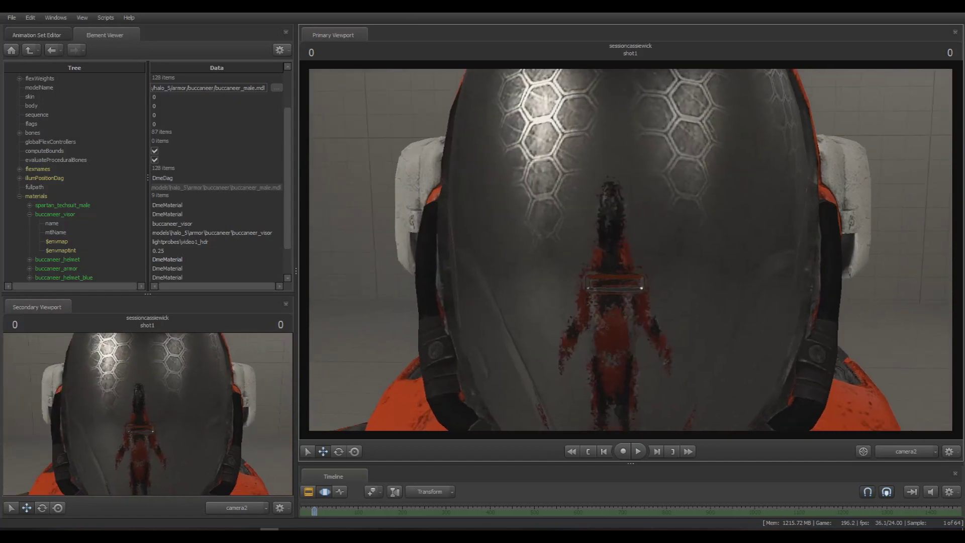
{"action": "key", "text": "s"}
{"action": "left_click_drag", "start_coordinate": [630, 250], "coordinate": [630, 250]}
{"action": "left_click_drag", "start_coordinate": [683, 218], "coordinate": [632, 249]}
{"action": "key", "text": "w"}
{"action": "key", "text": "s"}
{"action": "key", "text": "w"}
{"action": "key", "text": "s"}
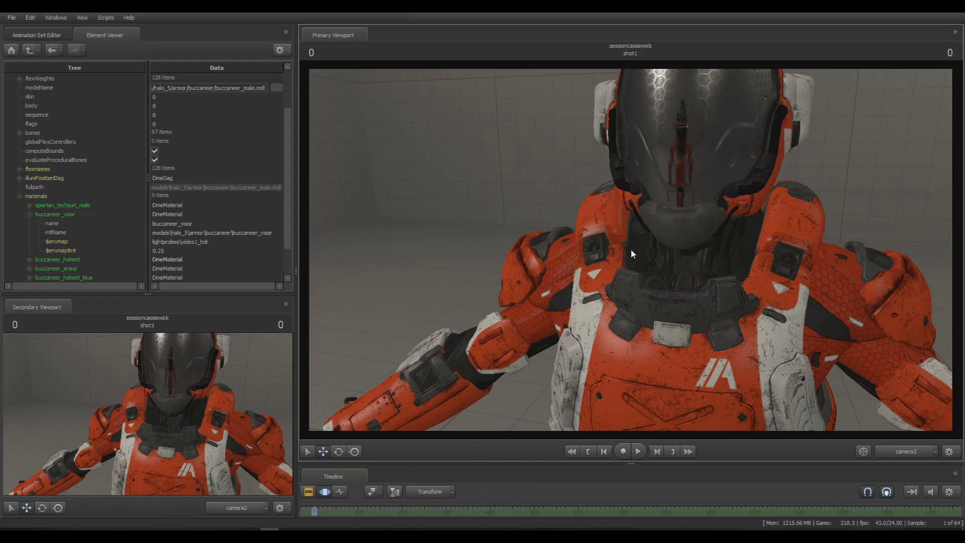
{"action": "mouse_move", "coordinate": [630, 249]}
{"action": "left_mouse_down"}
{"action": "mouse_move", "coordinate": [630, 212]}
{"action": "mouse_move", "coordinate": [631, 237]}
{"action": "mouse_move", "coordinate": [598, 248]}
{"action": "mouse_move", "coordinate": [606, 226]}
{"action": "mouse_move", "coordinate": [653, 227]}
{"action": "mouse_move", "coordinate": [627, 250]}
{"action": "left_mouse_up"}
{"action": "key", "text": "s"}
{"action": "key", "text": "s"}
{"action": "key", "text": "w"}
{"action": "key", "text": "w"}
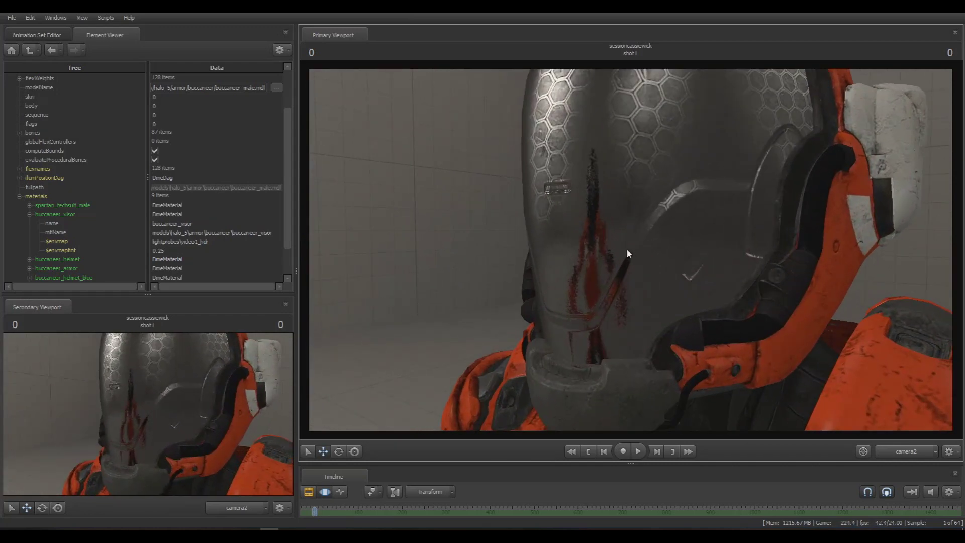